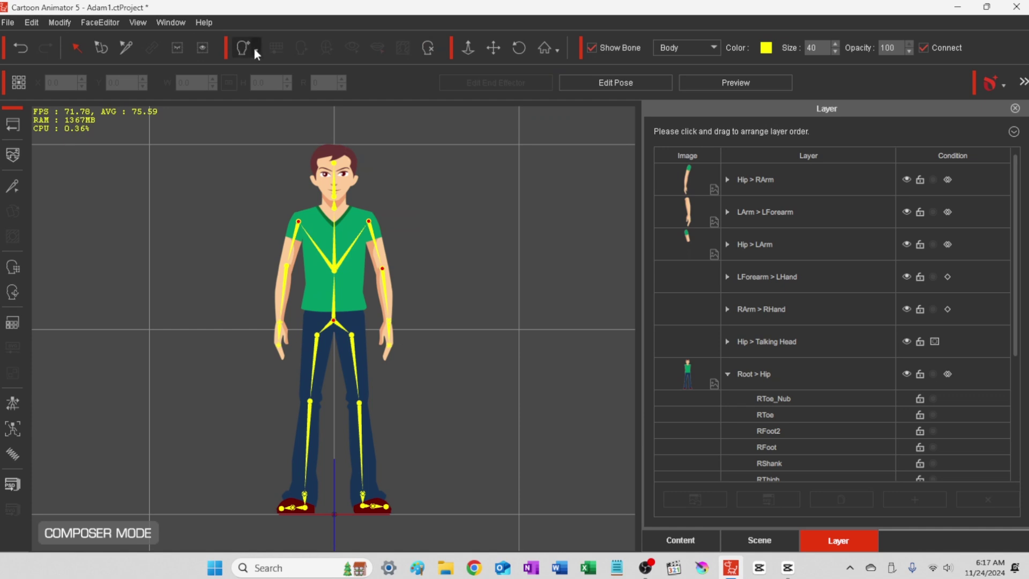
Step: Start a new morph-based head from the head tool menu, declining to save the face file
click(253, 47)
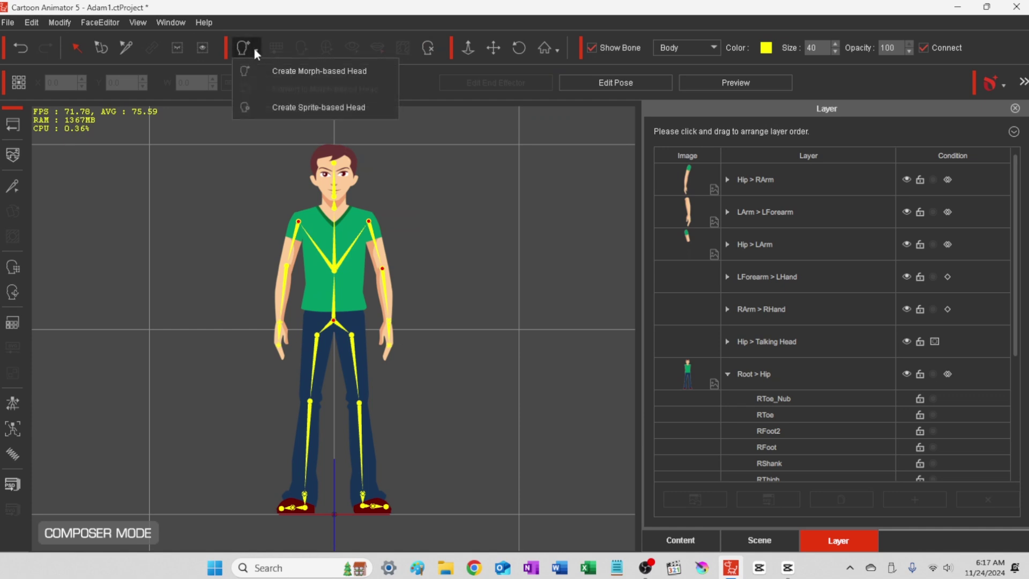
click(298, 73)
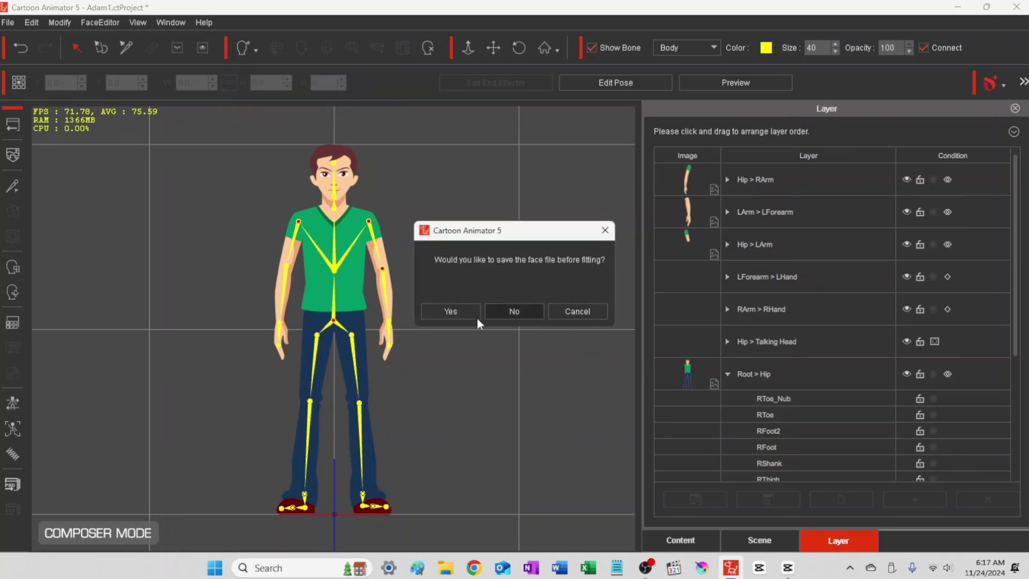
click(514, 313)
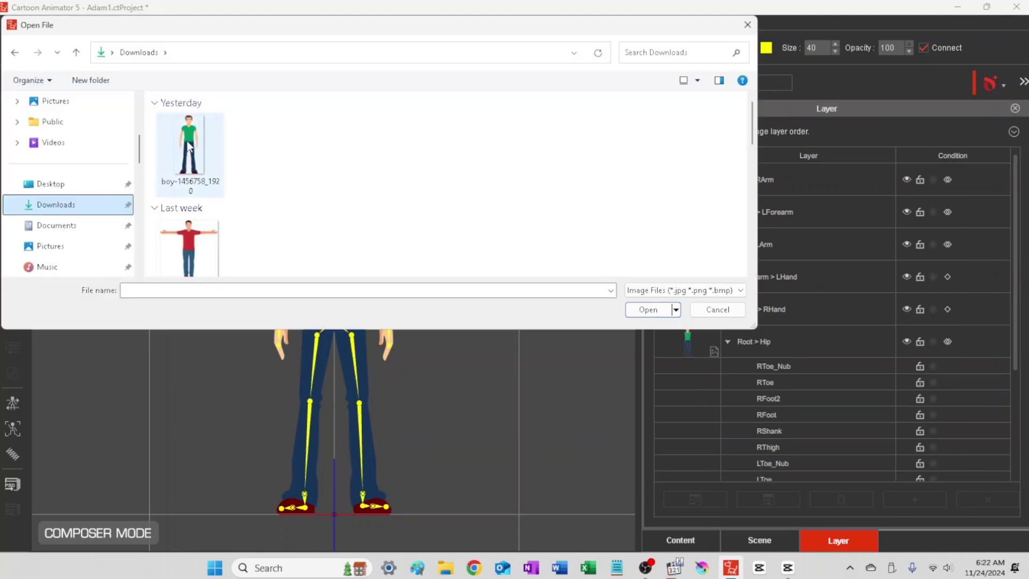
Step: Load the image boy-1456758_1920 as the source for the new head
click(189, 145)
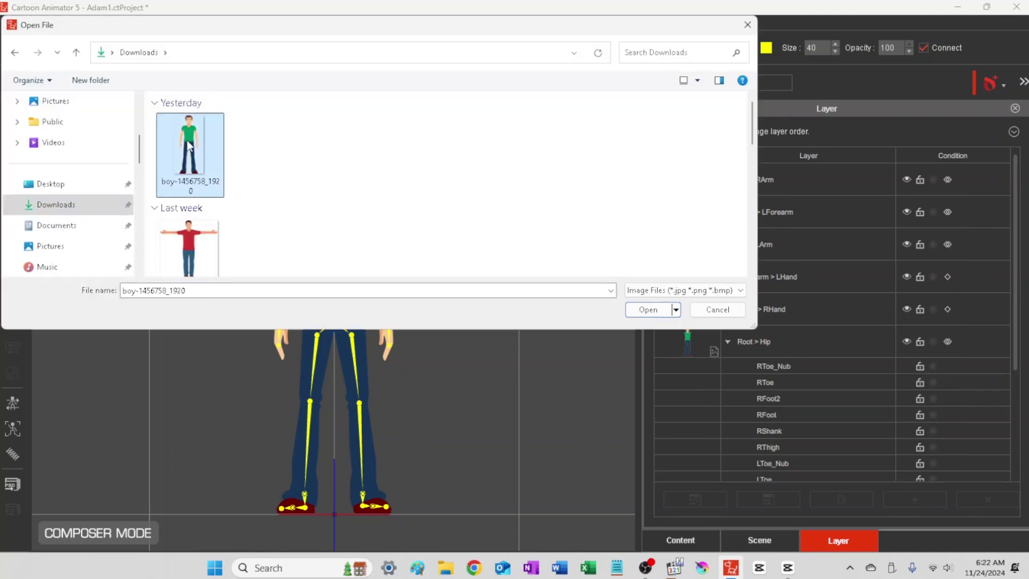
click(646, 310)
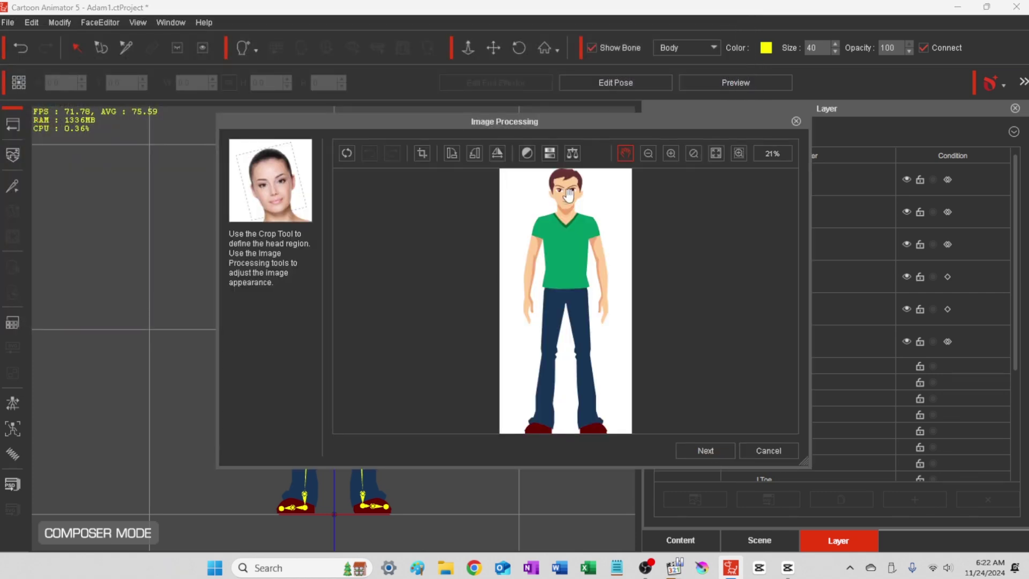
scroll(569, 194, up, 3)
scroll(569, 193, up, 2)
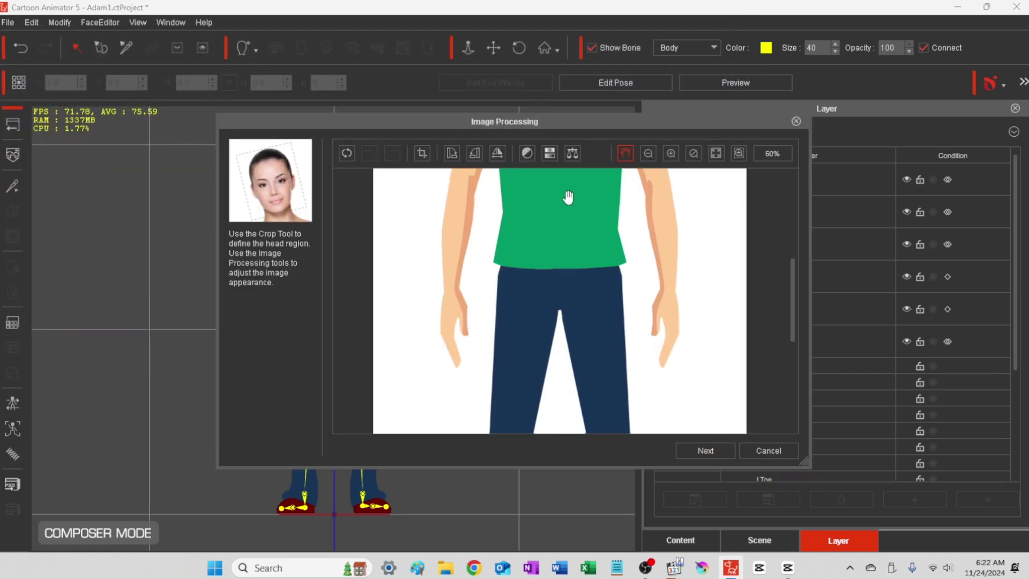
Step: Zoom in and crop the image down to the boy's head with the Crop Tool
drag(566, 196, 569, 466)
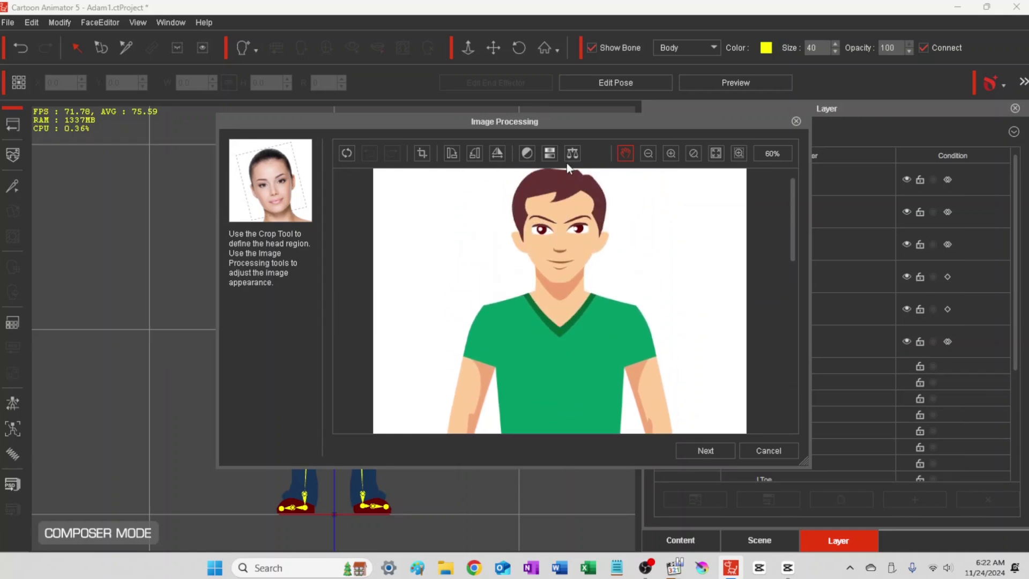
click(675, 155)
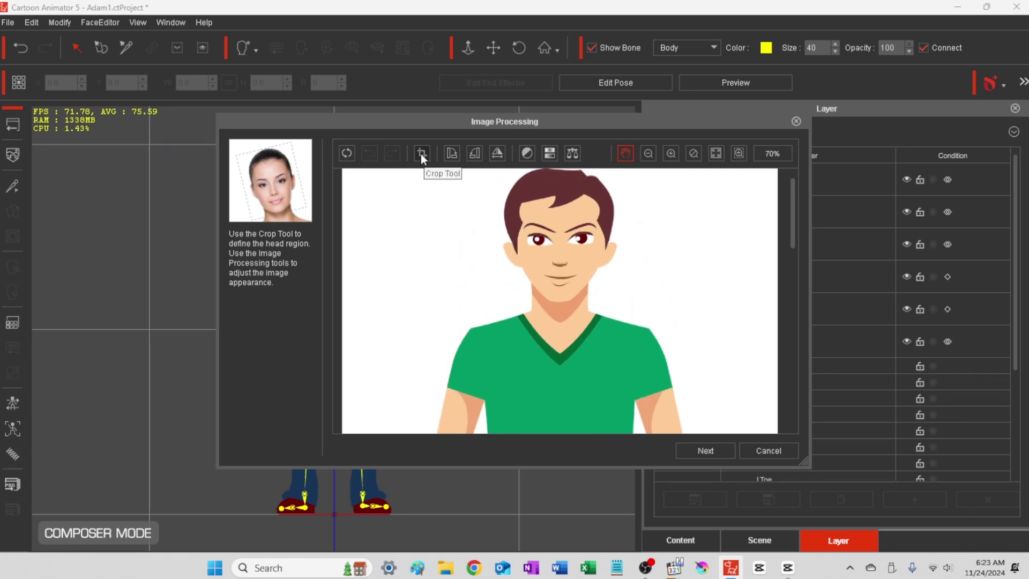
click(421, 154)
drag(483, 172, 634, 310)
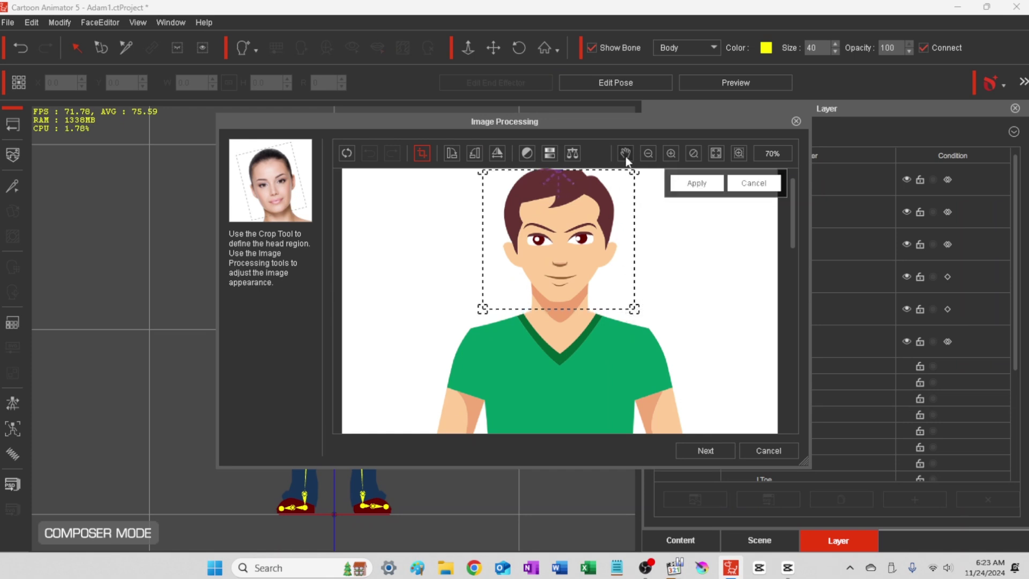
click(692, 189)
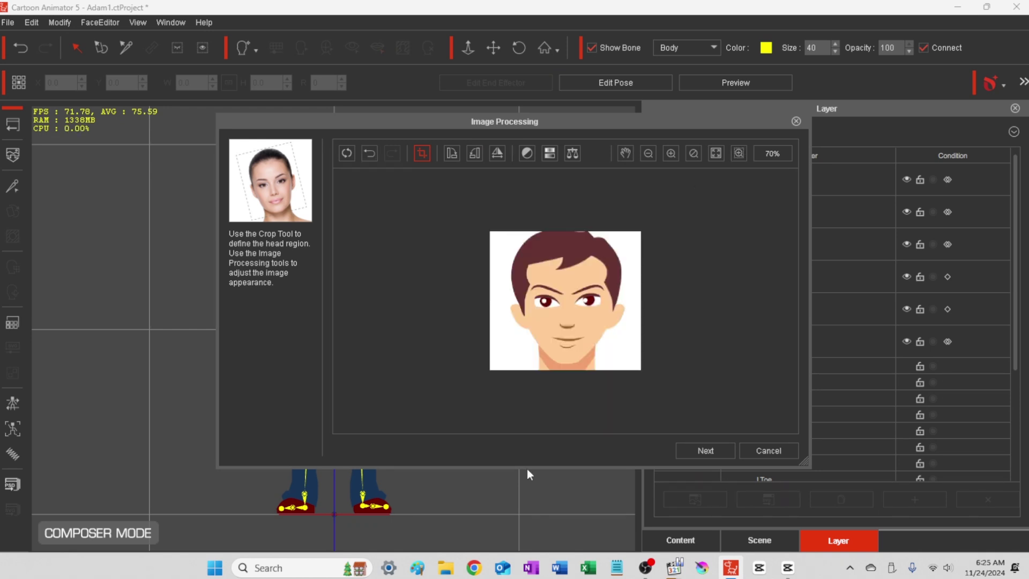
Step: Place anchor points on both pupils and the mouth corners, then continue to face fitting
click(699, 451)
drag(506, 292, 527, 303)
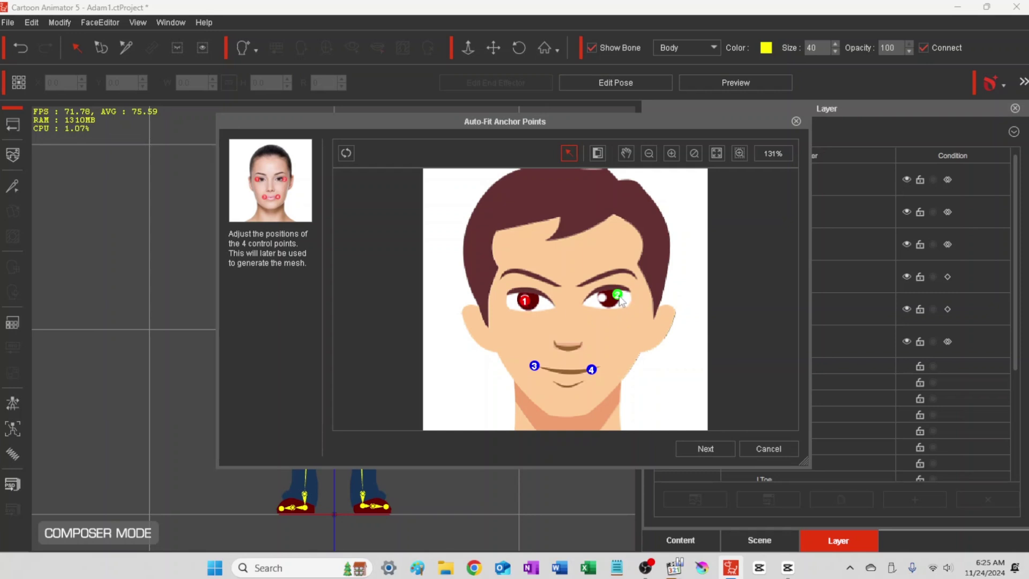
drag(619, 297, 608, 300)
click(524, 300)
drag(534, 365, 597, 367)
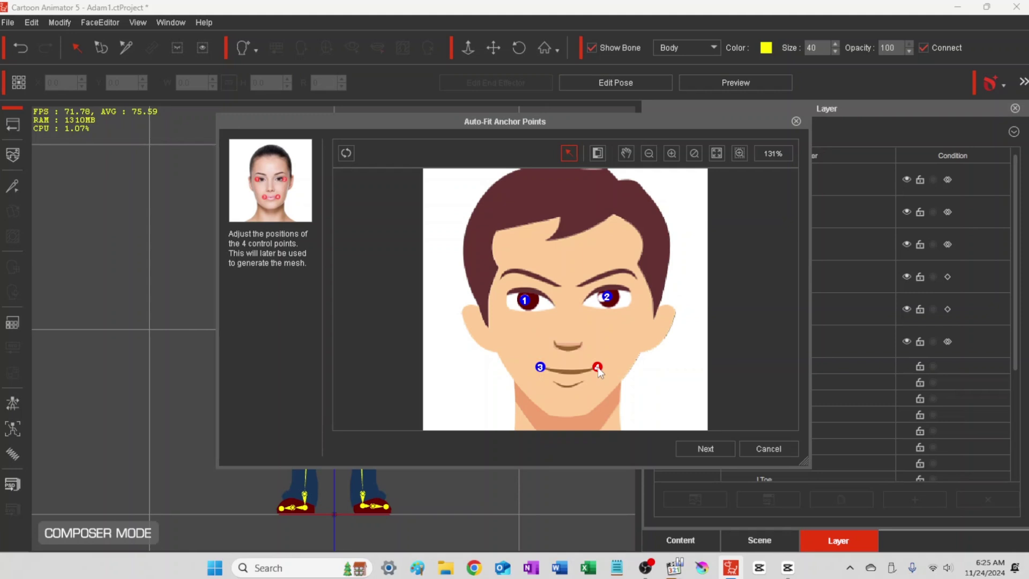
click(699, 449)
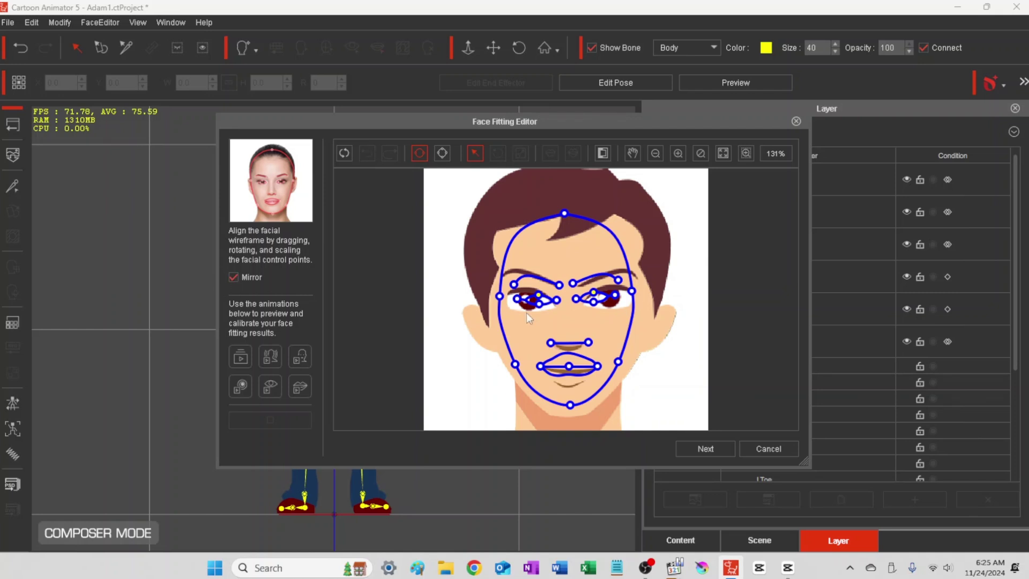
Step: Widen the face contour at cheeks and jaw, lower the chin, then fine-tune cheeks with Mirror off
drag(499, 296, 486, 305)
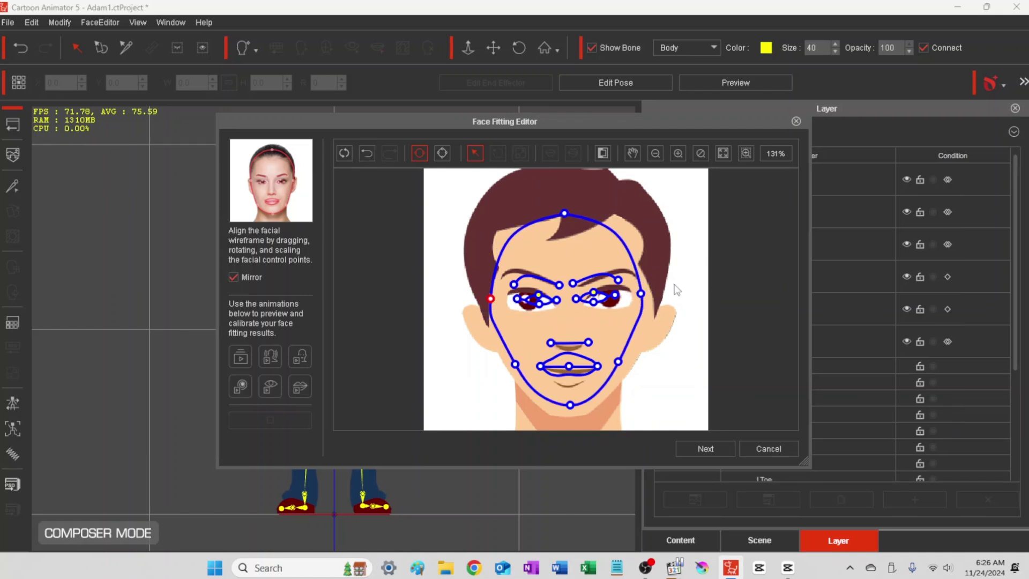
drag(642, 294, 645, 304)
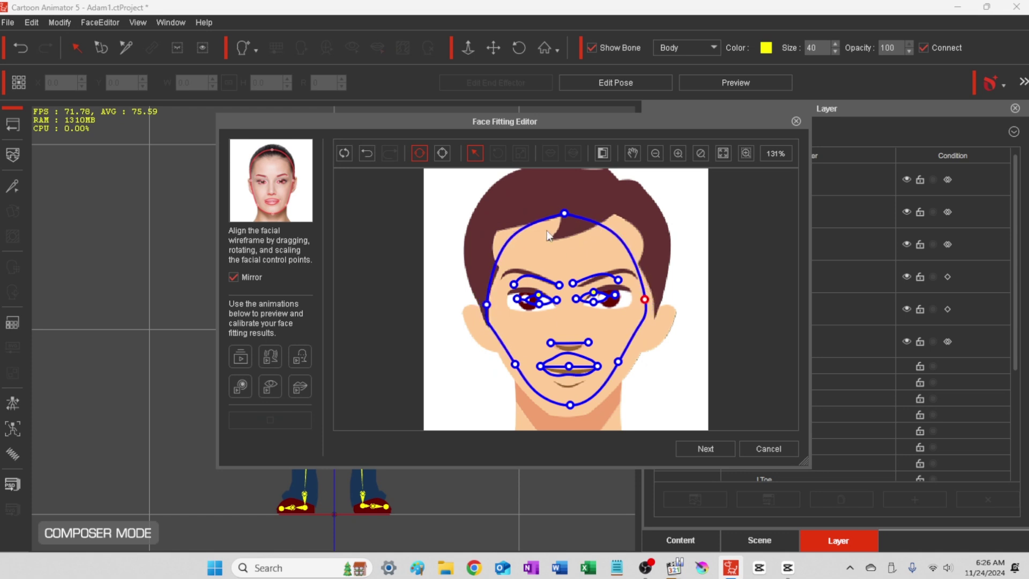
drag(570, 404, 571, 416)
drag(617, 361, 633, 365)
click(233, 277)
drag(645, 299, 649, 300)
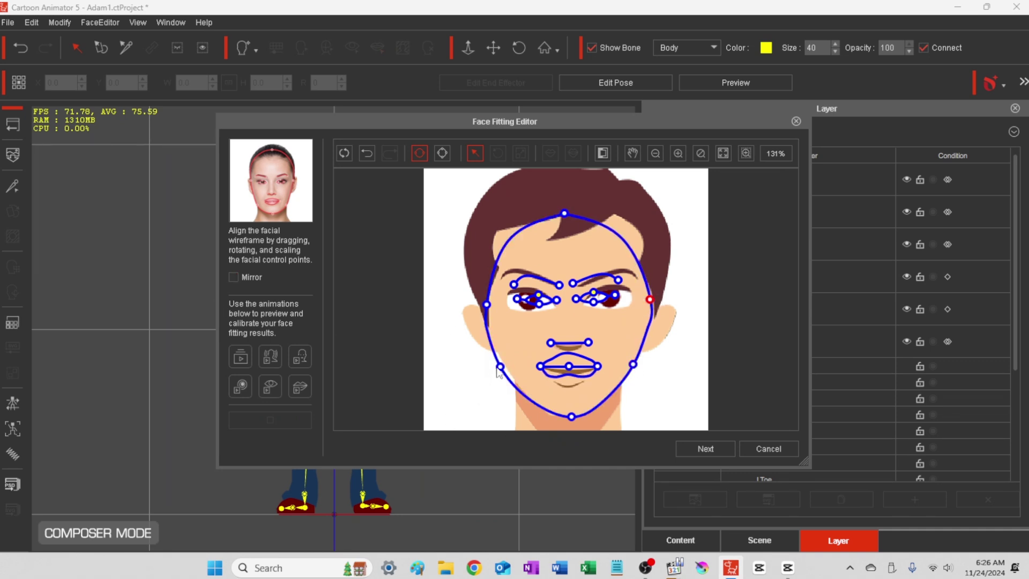
drag(501, 368, 506, 367)
drag(489, 306, 491, 307)
drag(650, 299, 652, 299)
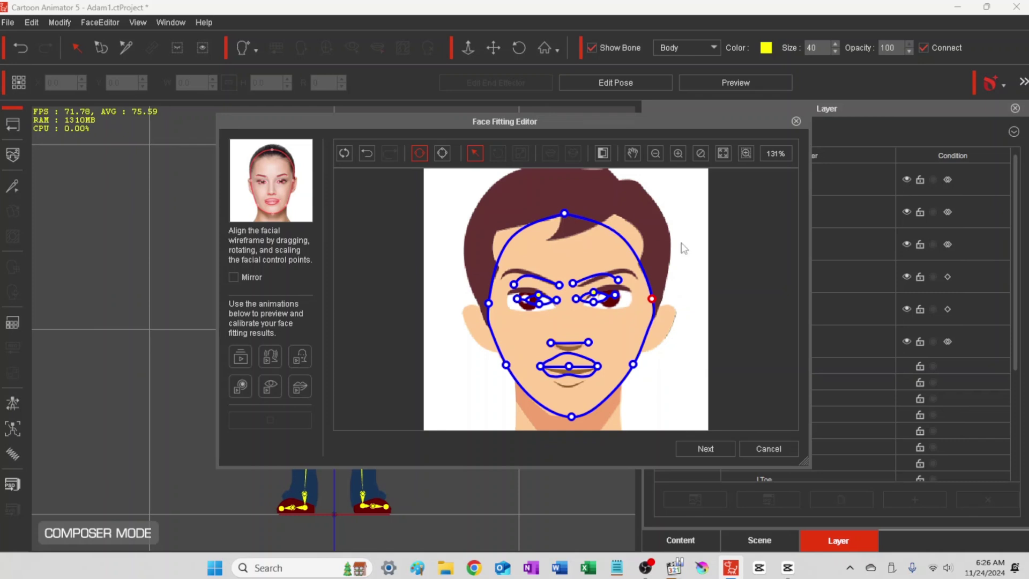
Step: Reshape both eye outlines so their corners fit around the boy's eyes
drag(515, 299, 486, 300)
drag(556, 300, 528, 311)
drag(538, 294, 528, 293)
drag(615, 294, 580, 305)
click(575, 298)
drag(657, 296, 559, 307)
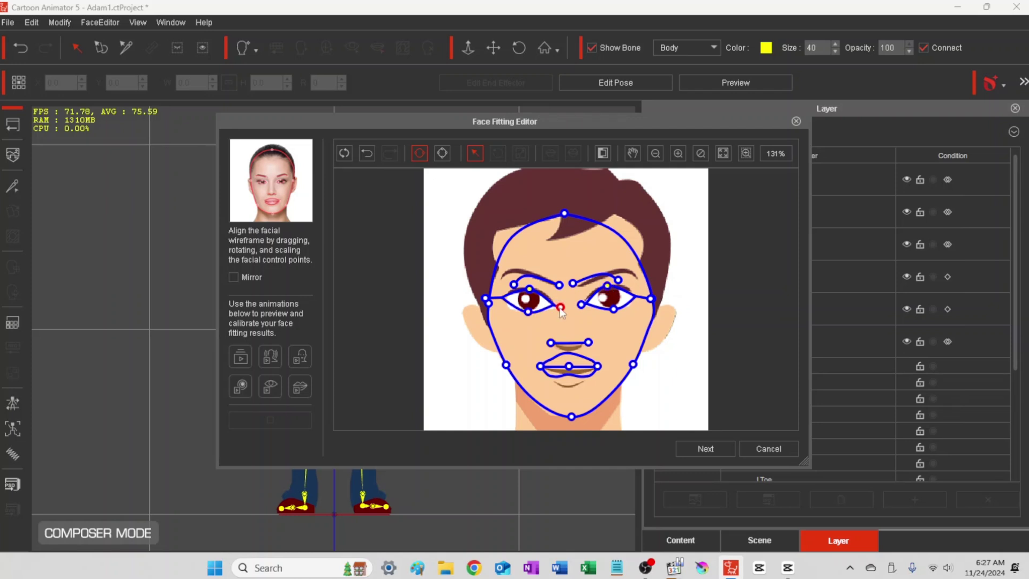
Step: Shift the whole left eye outline slightly so it sits on the eye
click(487, 299)
click(526, 312)
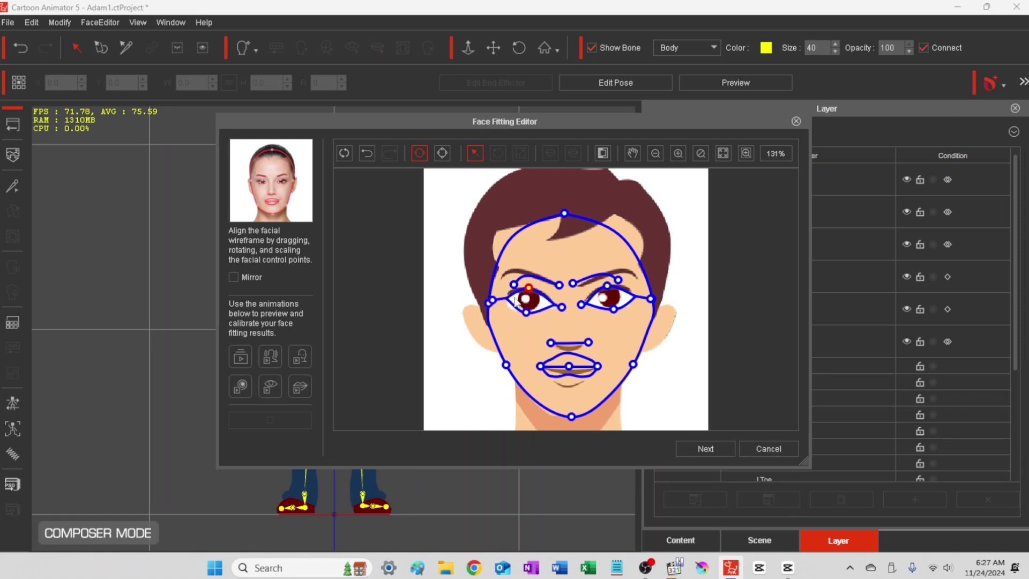
click(510, 304)
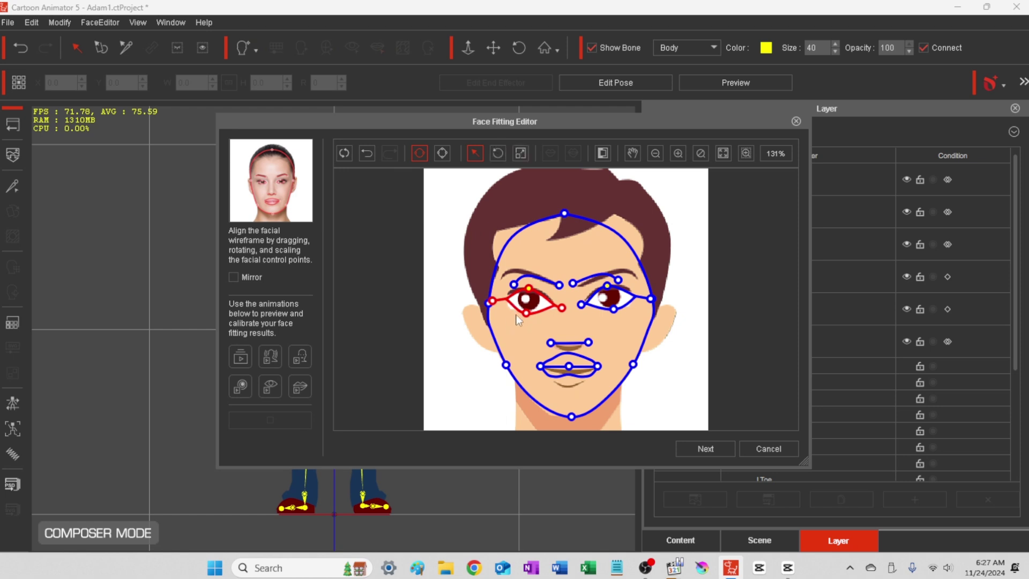
drag(492, 304, 488, 306)
click(502, 307)
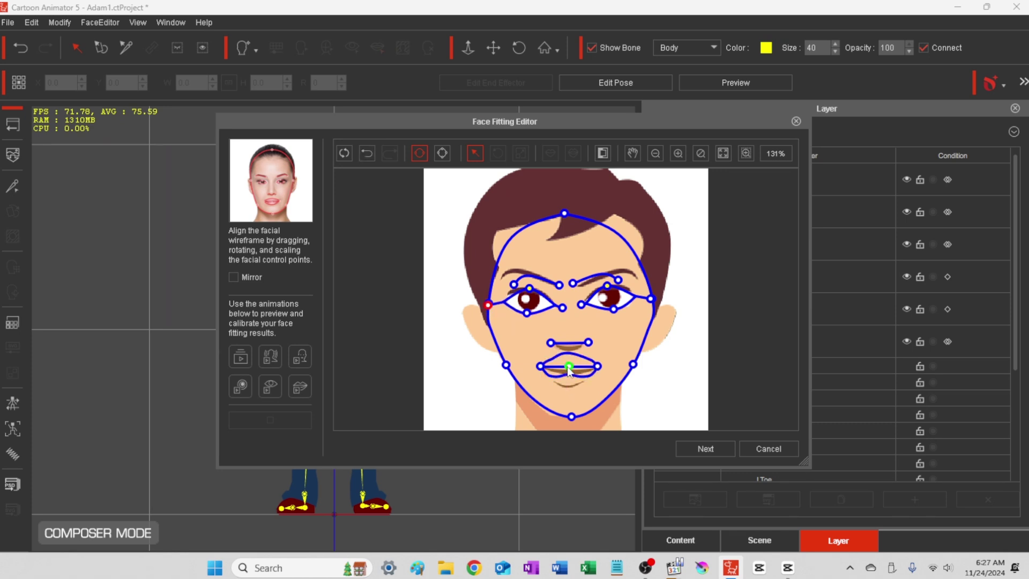
Step: Adjust the mouth corners and eyebrow ends, then play and stop the Head Rotate preview
drag(597, 366, 569, 371)
click(540, 366)
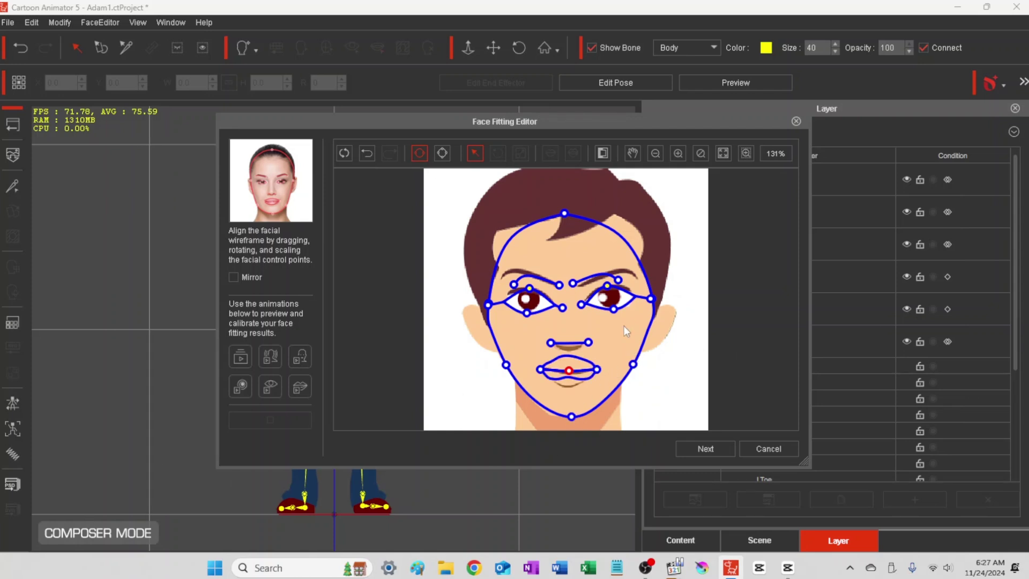
drag(513, 284, 507, 275)
drag(572, 283, 634, 275)
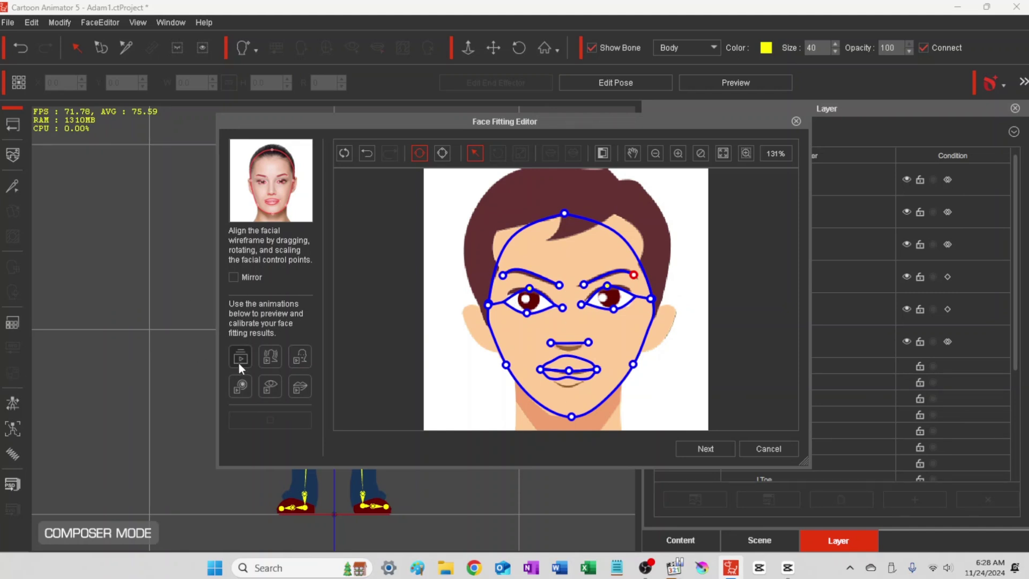
click(270, 358)
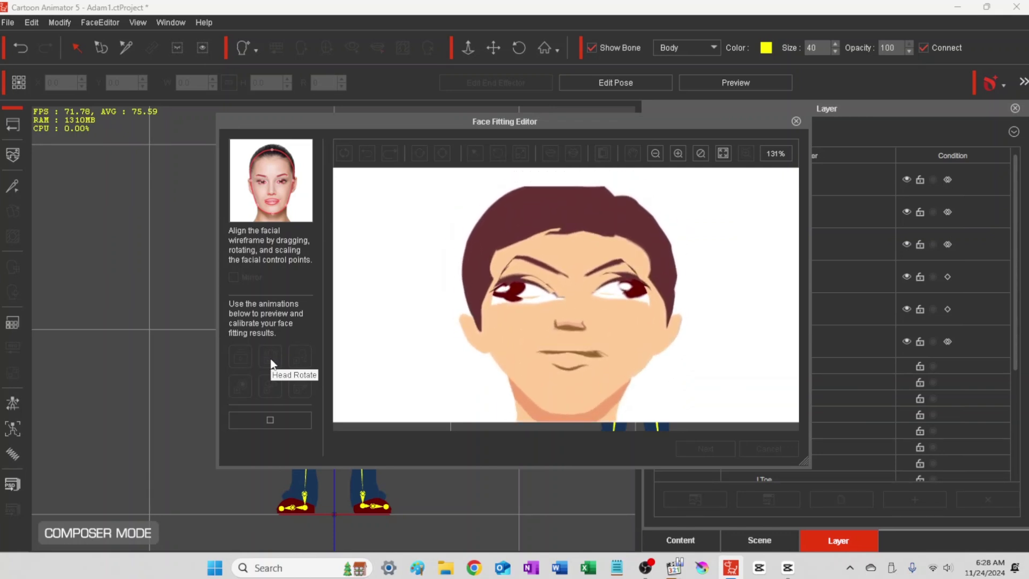
click(269, 421)
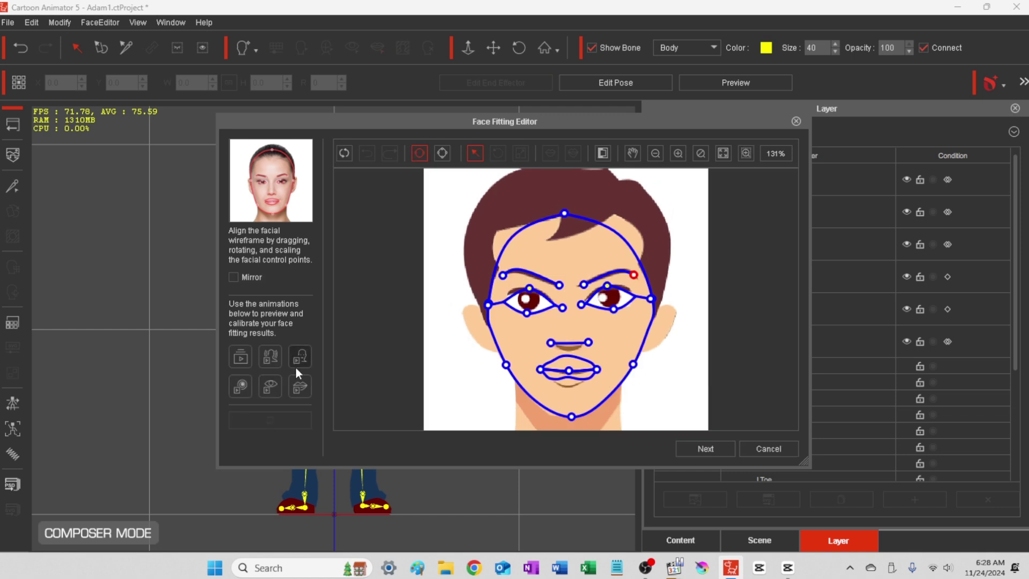
Step: In Face Orientation, rotate, tilt and reshape the blue mask to align with the boy's head
click(704, 449)
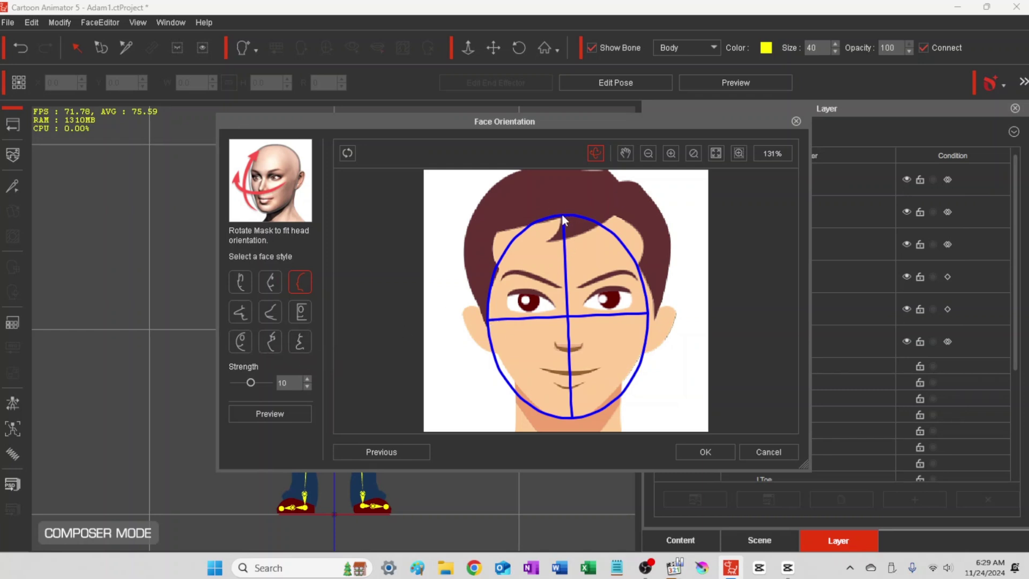
click(266, 416)
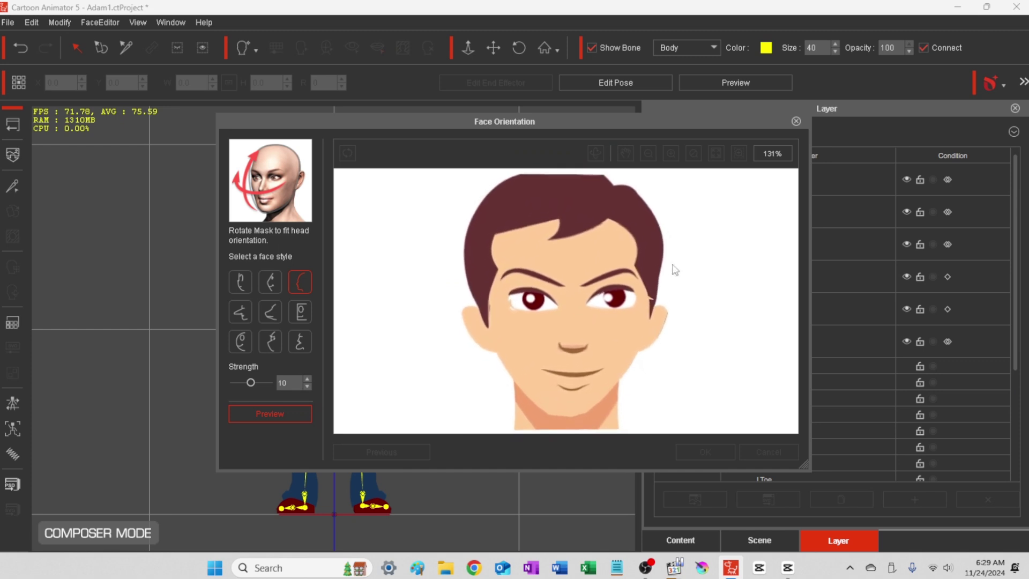
click(268, 414)
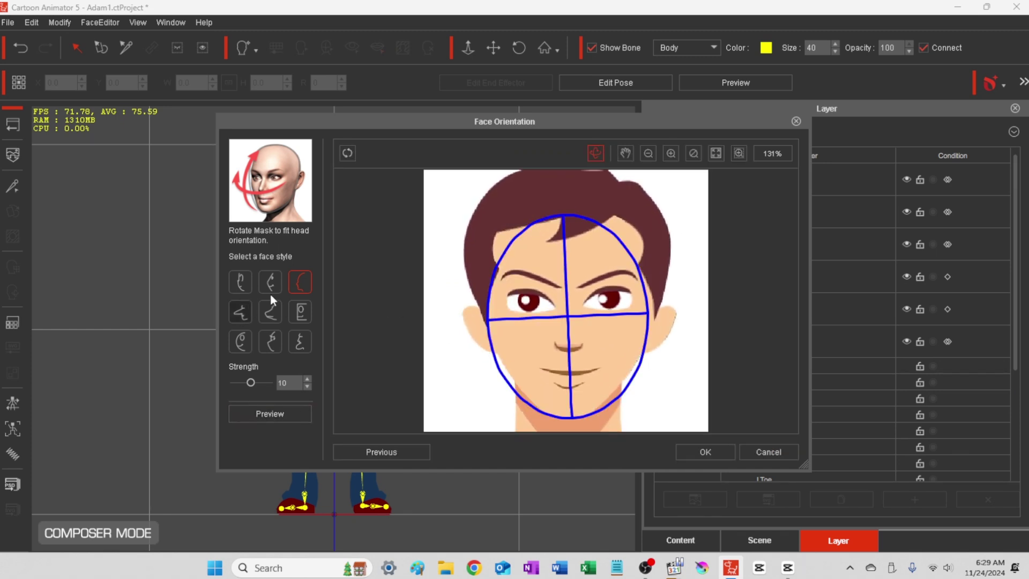
key(space)
drag(551, 323, 554, 325)
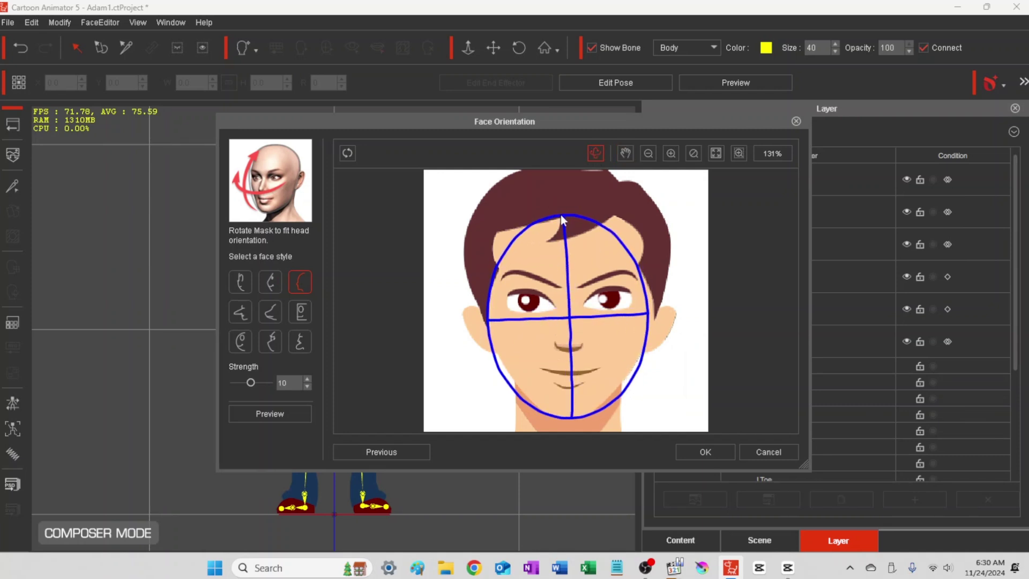
drag(561, 214, 564, 216)
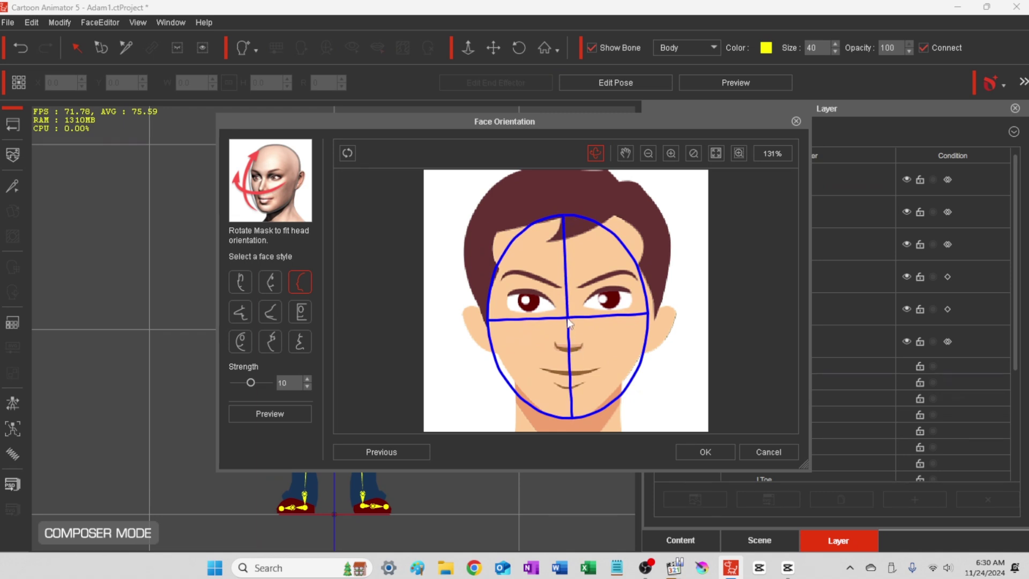
mouse_move(569, 323)
mouse_down()
mouse_move(572, 375)
mouse_move(569, 320)
mouse_up()
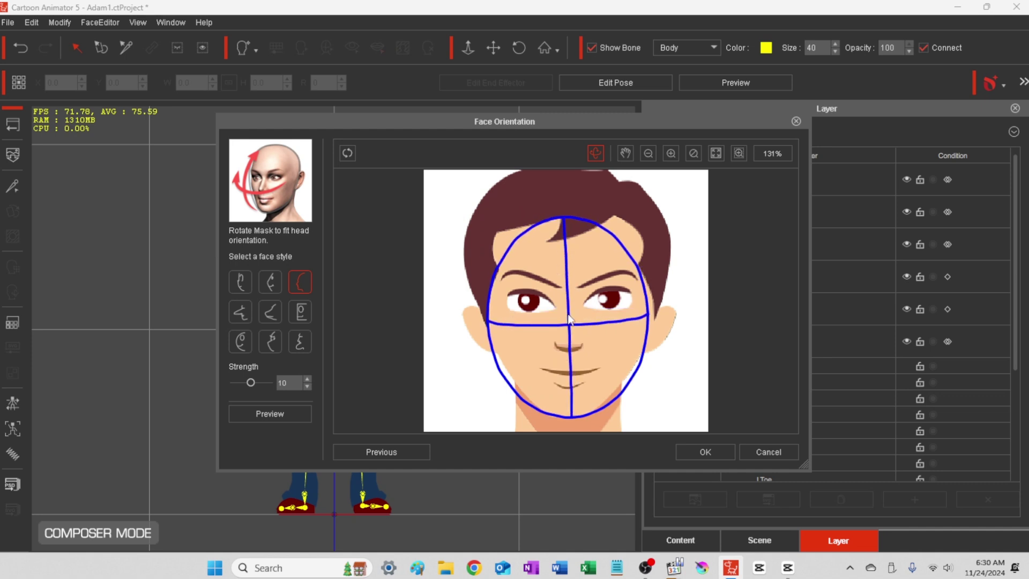
Step: Apply the face fit, scale the new face down to W/H 35.4, and move it onto the head
click(705, 452)
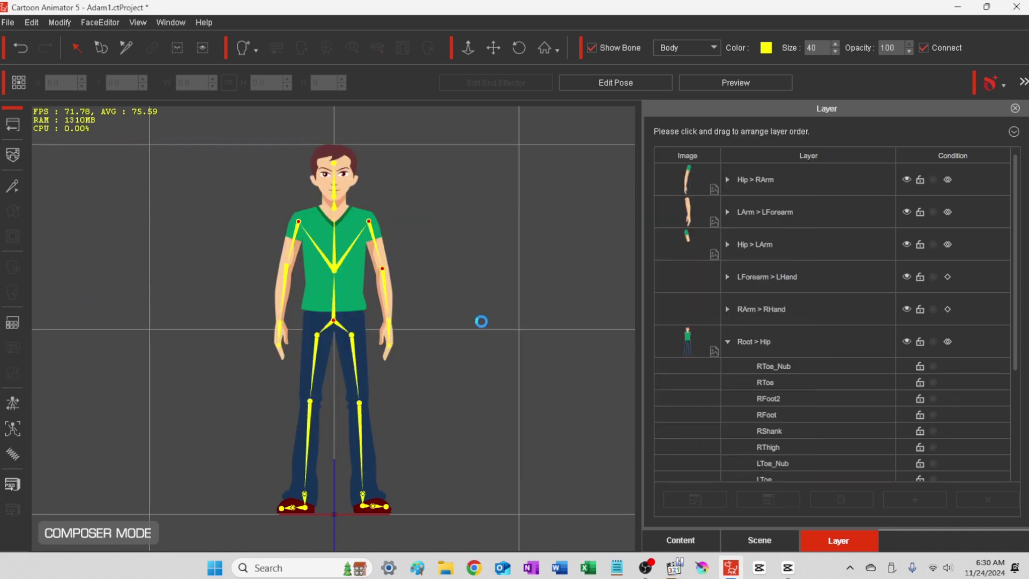
click(13, 154)
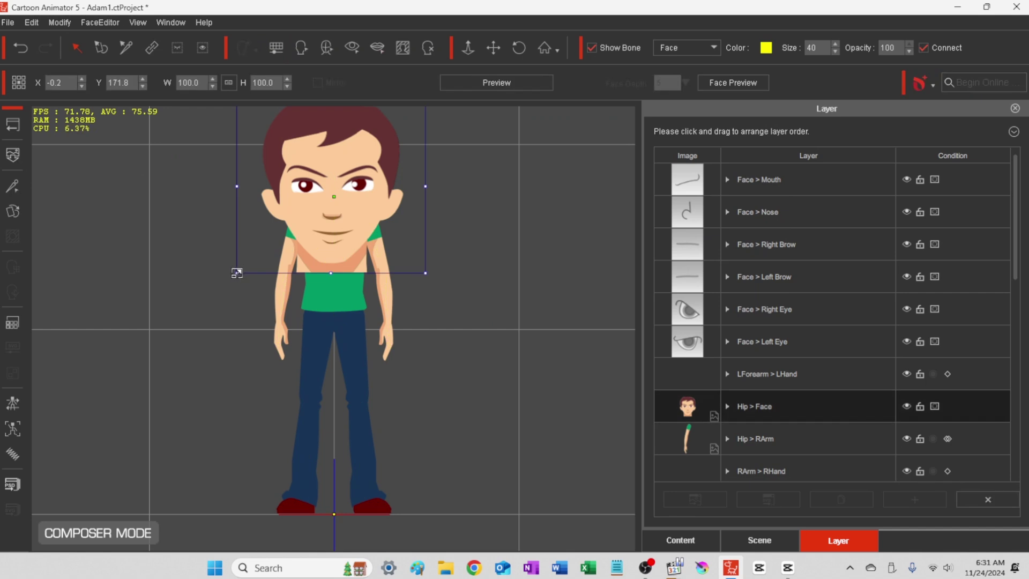
drag(237, 273, 278, 198)
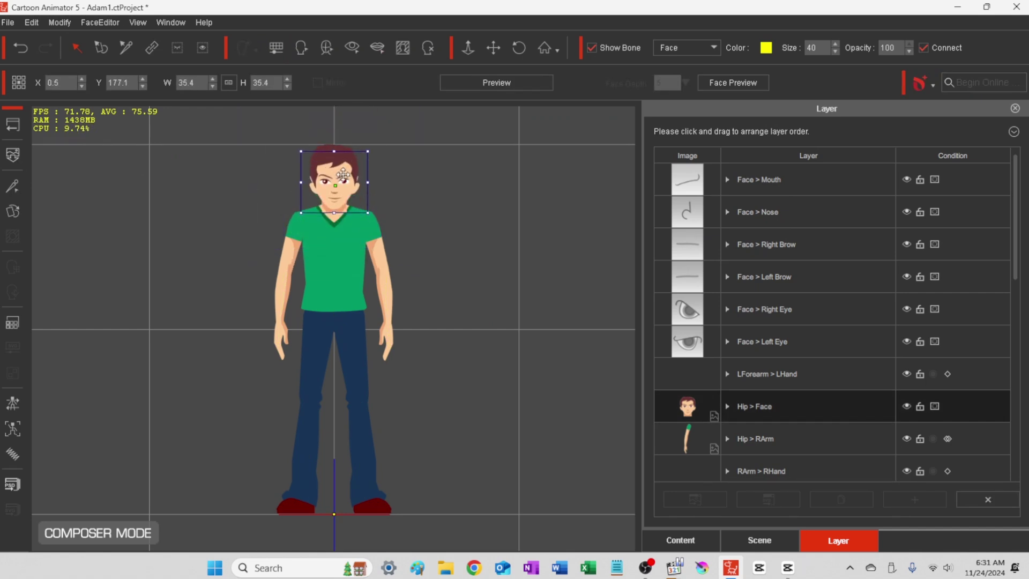
drag(343, 173, 343, 170)
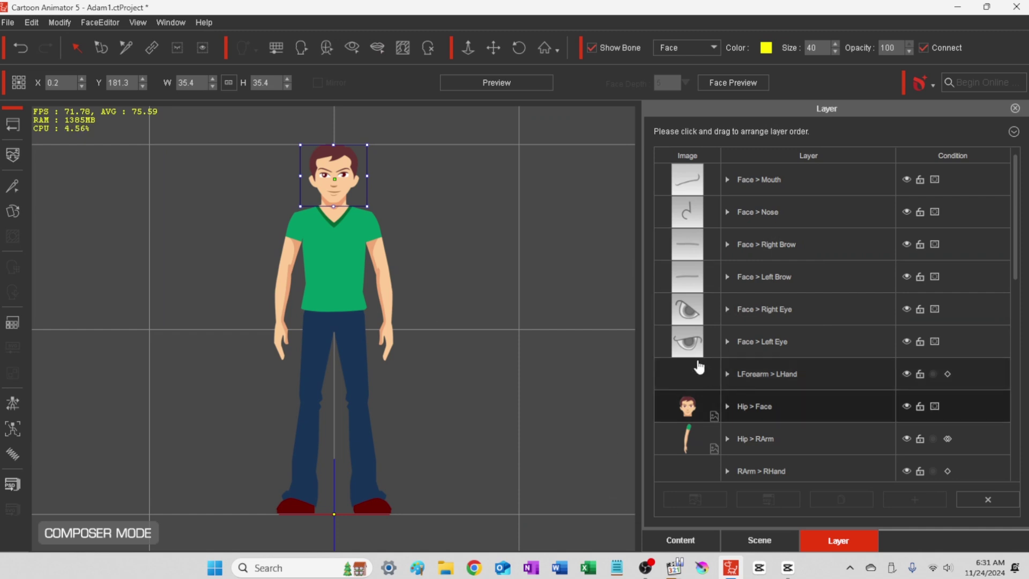
Step: Select the Root > Hip body layer in the layer list
scroll(697, 386, down, 3)
scroll(750, 393, down, 2)
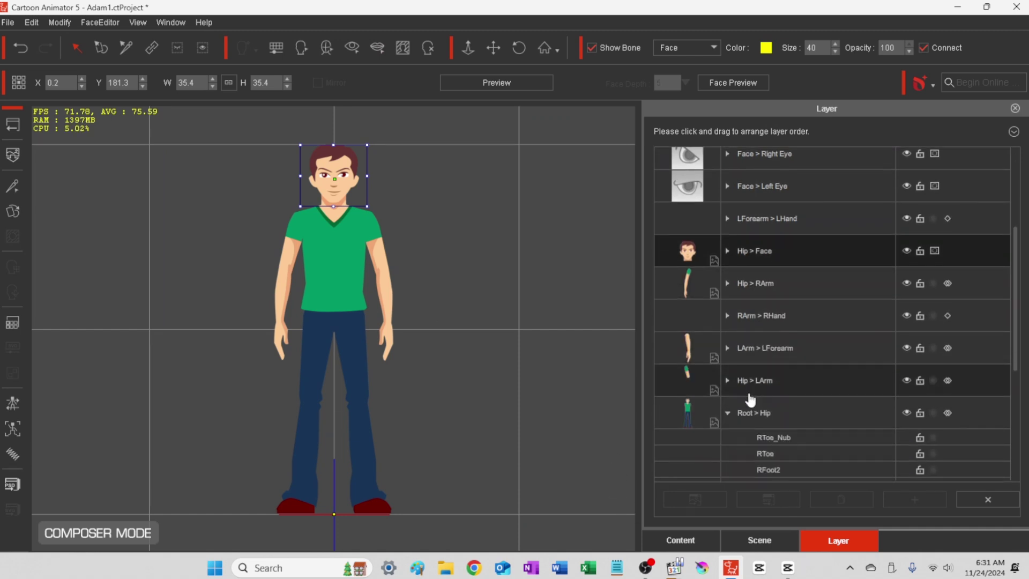
scroll(702, 399, down, 2)
scroll(707, 401, down, 2)
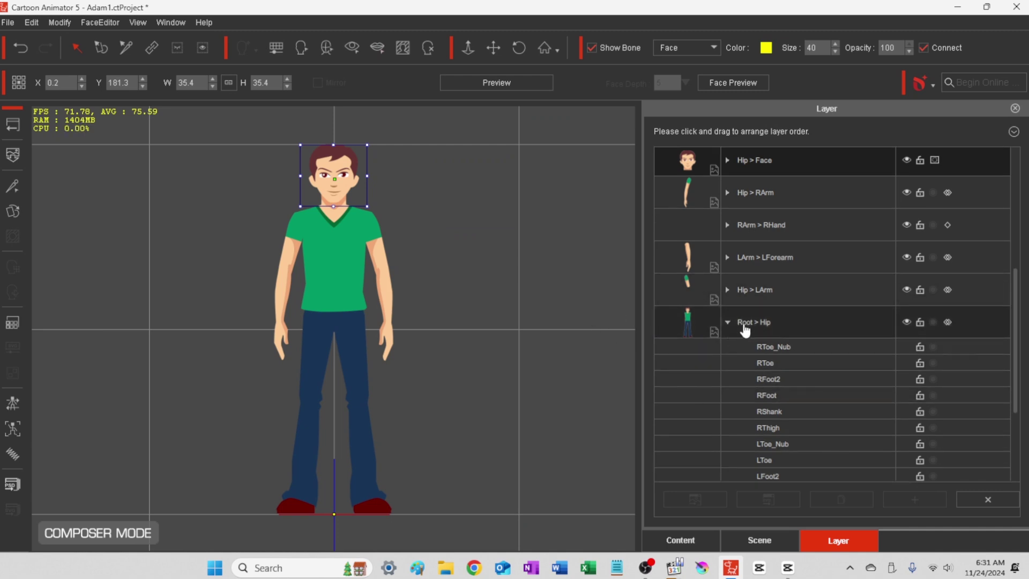
click(745, 330)
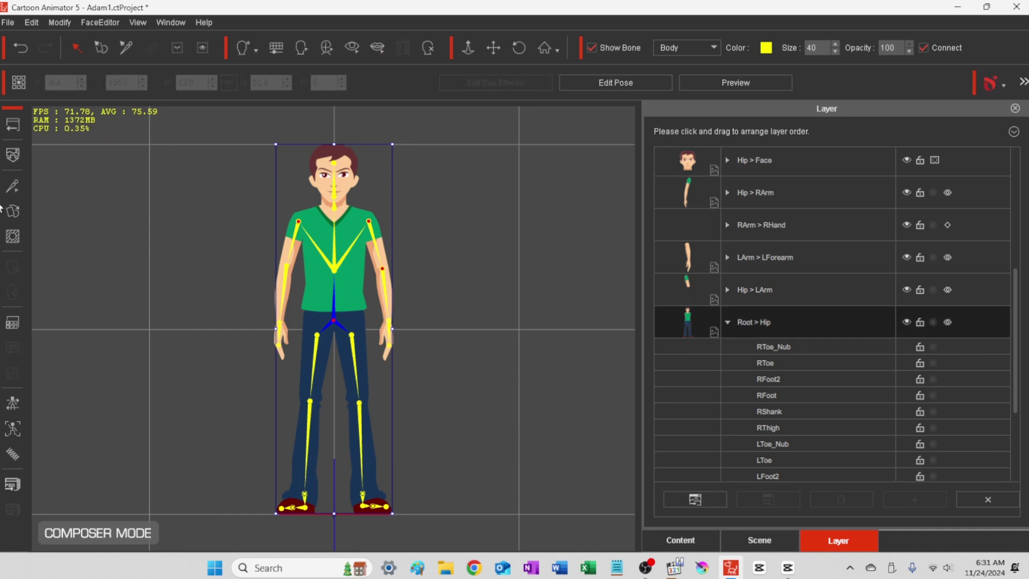
Step: Open the Mask Editor and brush mask strokes over the original head beside the face
click(13, 238)
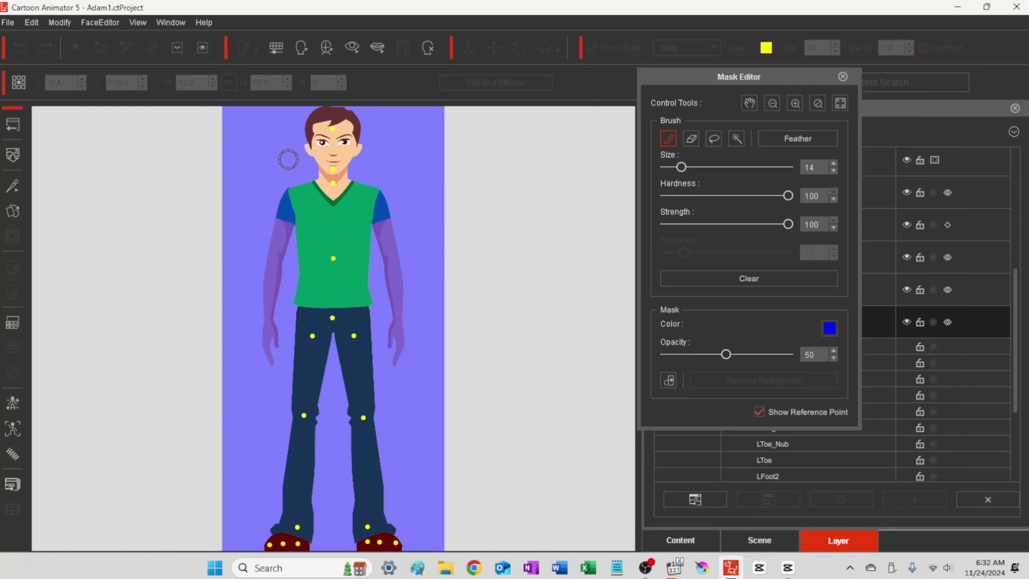
mouse_move(312, 160)
mouse_down()
mouse_move(362, 148)
mouse_move(358, 126)
mouse_move(295, 116)
mouse_move(364, 114)
mouse_move(293, 113)
mouse_move(362, 125)
mouse_move(290, 137)
mouse_move(364, 140)
mouse_move(330, 154)
mouse_move(293, 149)
mouse_move(355, 158)
mouse_move(305, 158)
mouse_move(354, 159)
mouse_move(305, 161)
mouse_up()
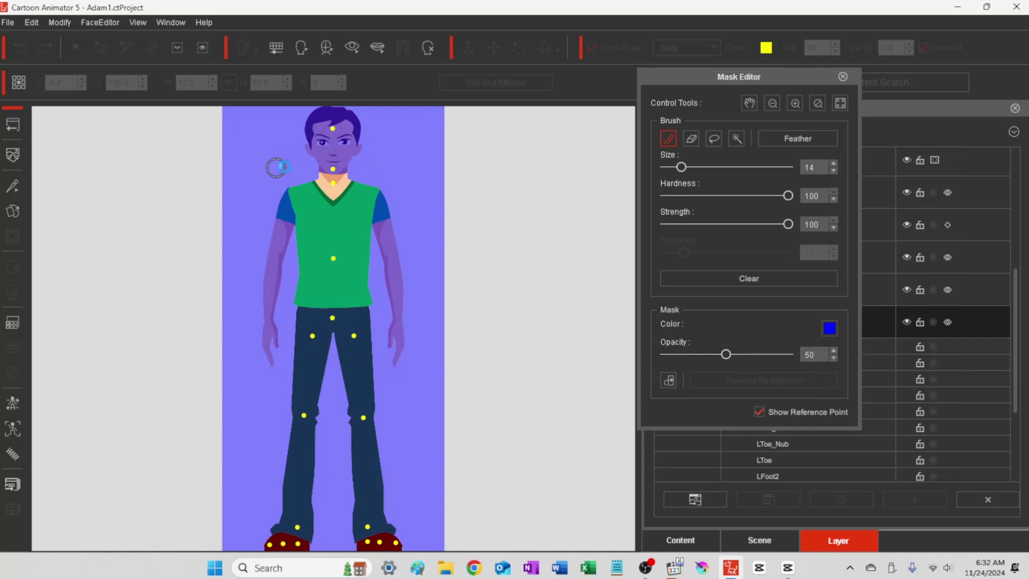
drag(276, 168, 285, 166)
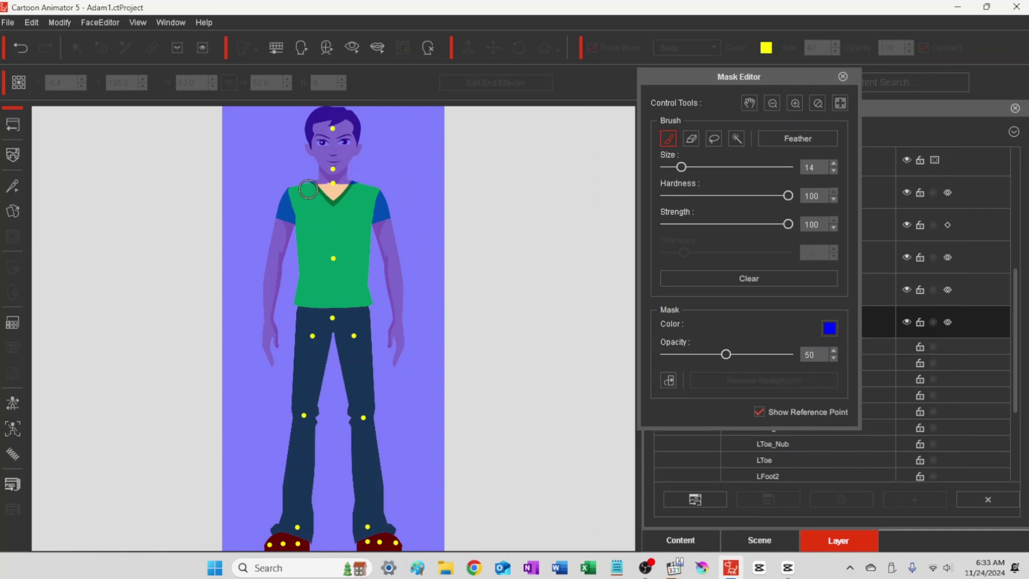
click(688, 141)
Step: Erase the mask from the neck and collar at brush size 28, touching up around the chin
drag(309, 182, 360, 177)
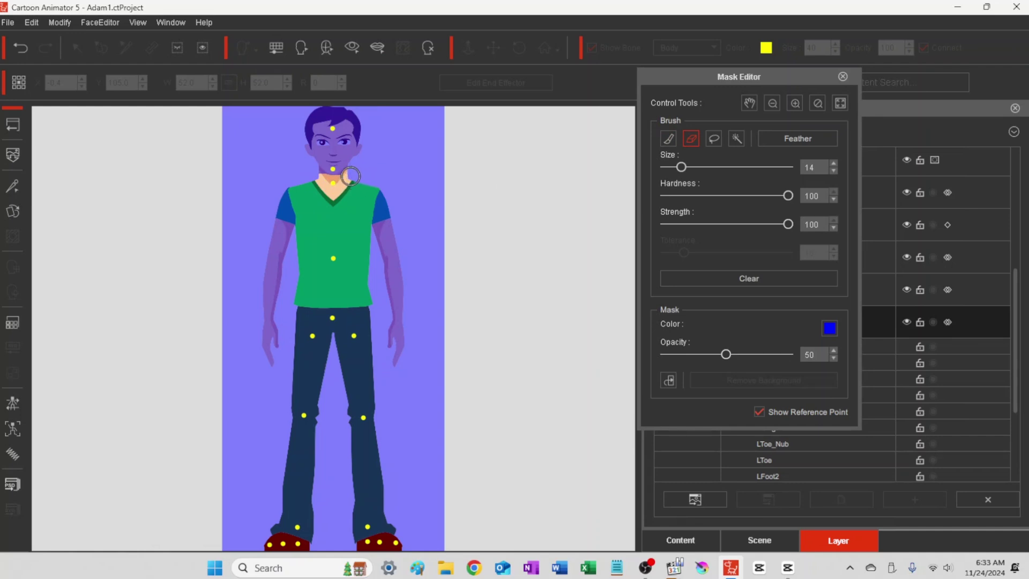
drag(351, 176, 334, 179)
mouse_move(323, 178)
mouse_down()
mouse_move(340, 172)
mouse_move(367, 185)
mouse_up()
drag(682, 167, 699, 171)
drag(322, 189, 331, 183)
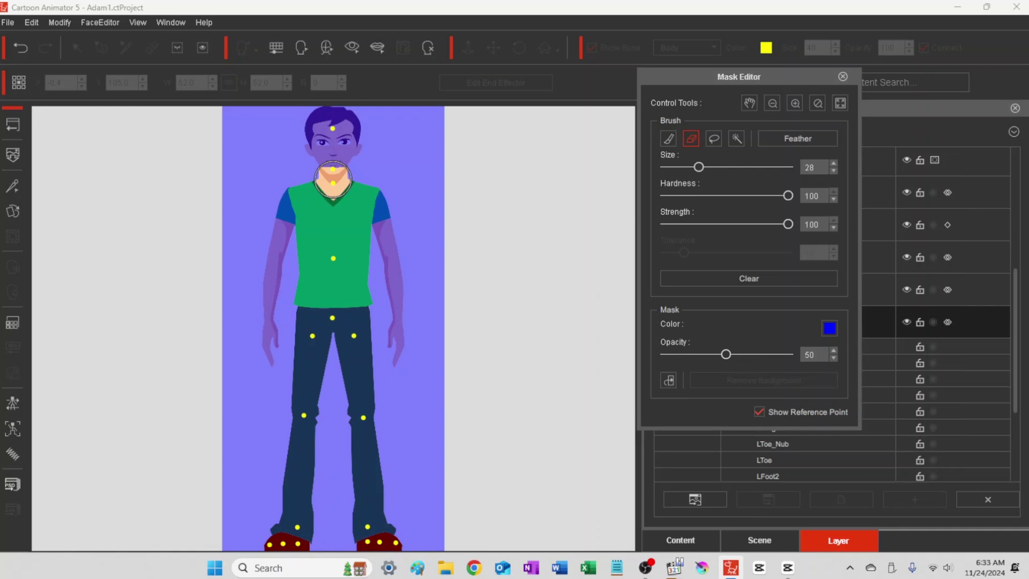
click(668, 138)
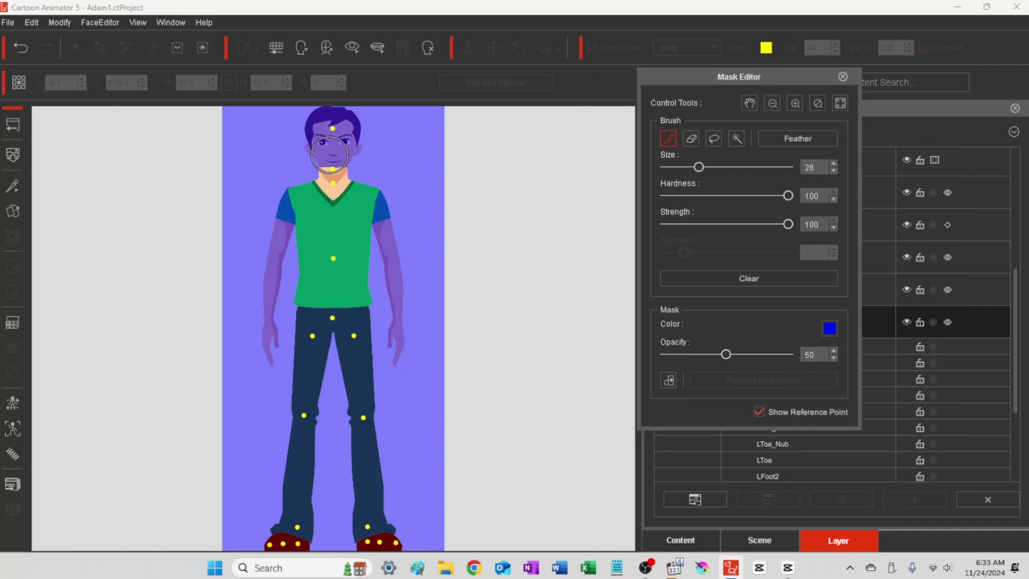
mouse_move(333, 154)
mouse_down()
mouse_move(340, 163)
mouse_move(306, 155)
mouse_move(367, 154)
mouse_up()
click(692, 139)
drag(346, 191, 332, 187)
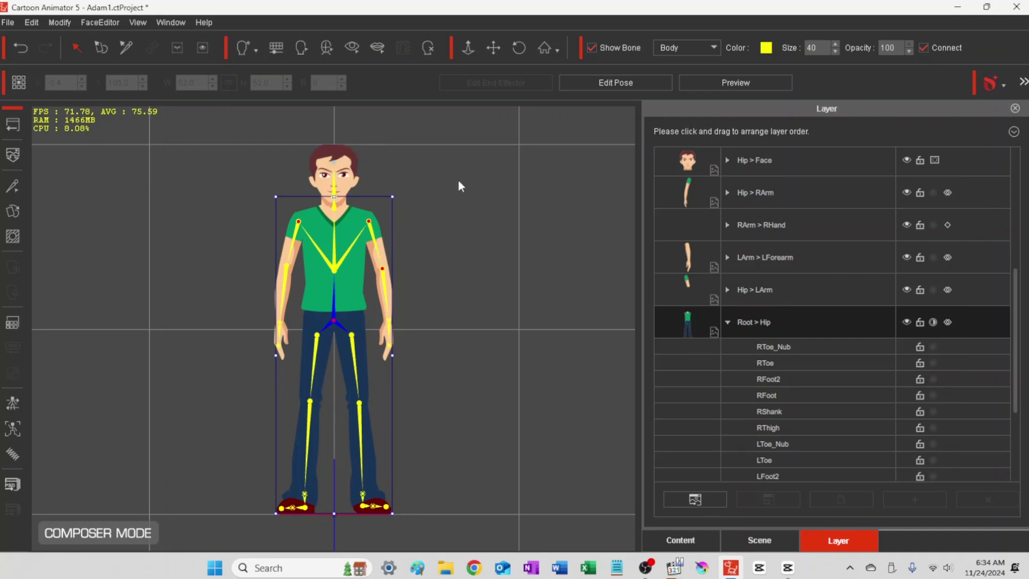
Step: Select the Head bone, toggle Root > Hip visibility off and back on, then select the face
click(467, 245)
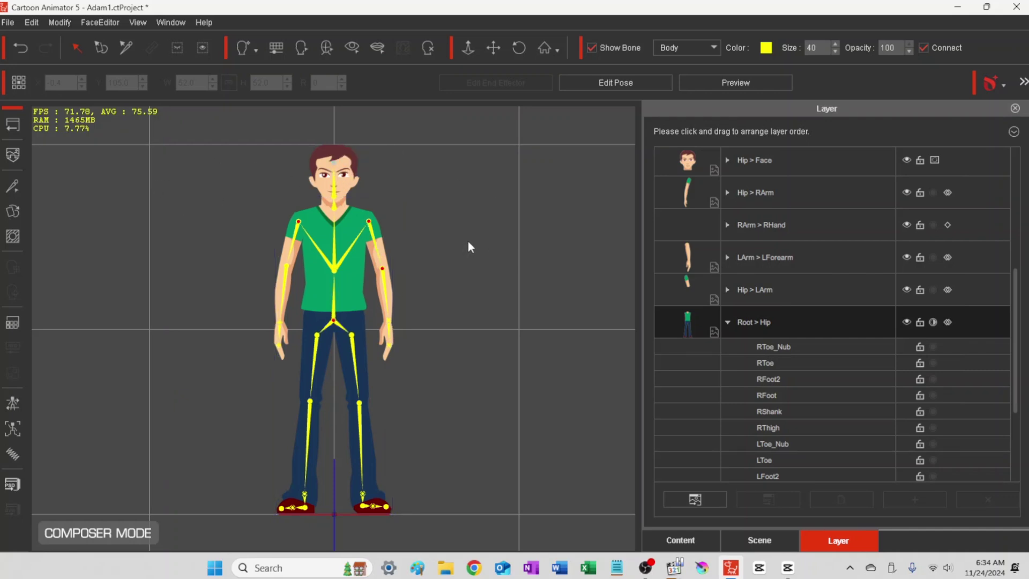
click(333, 176)
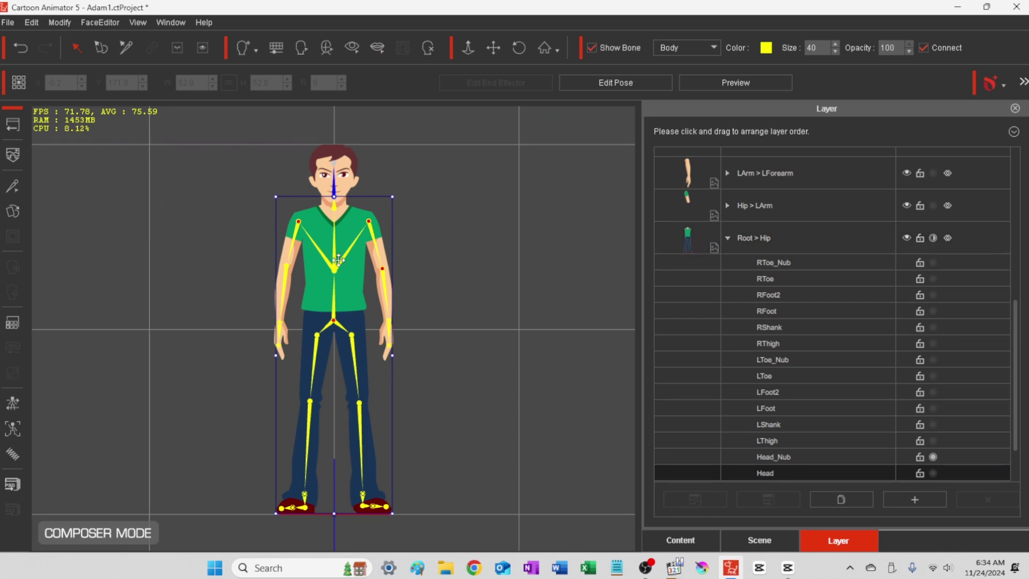
click(907, 238)
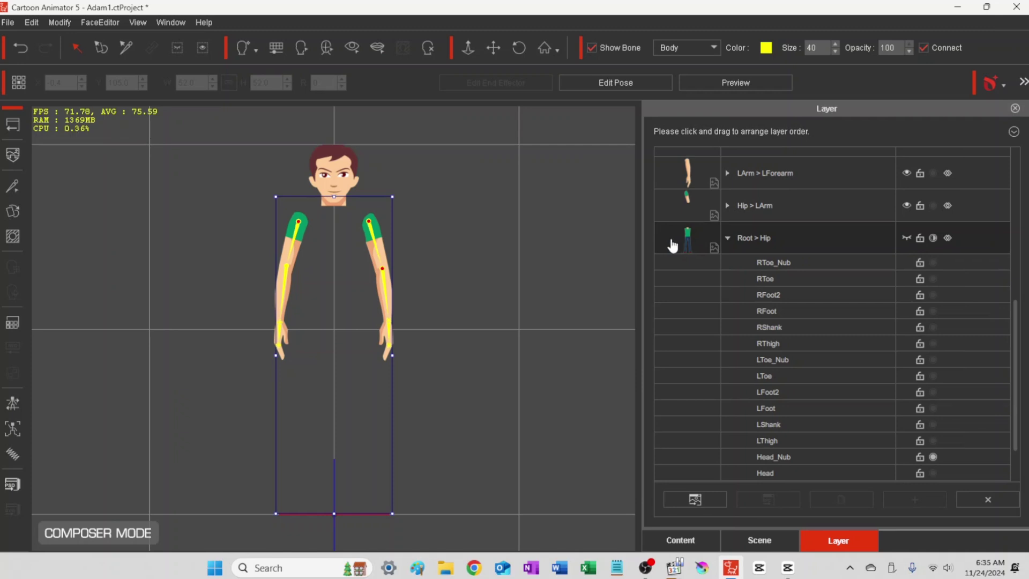
click(905, 239)
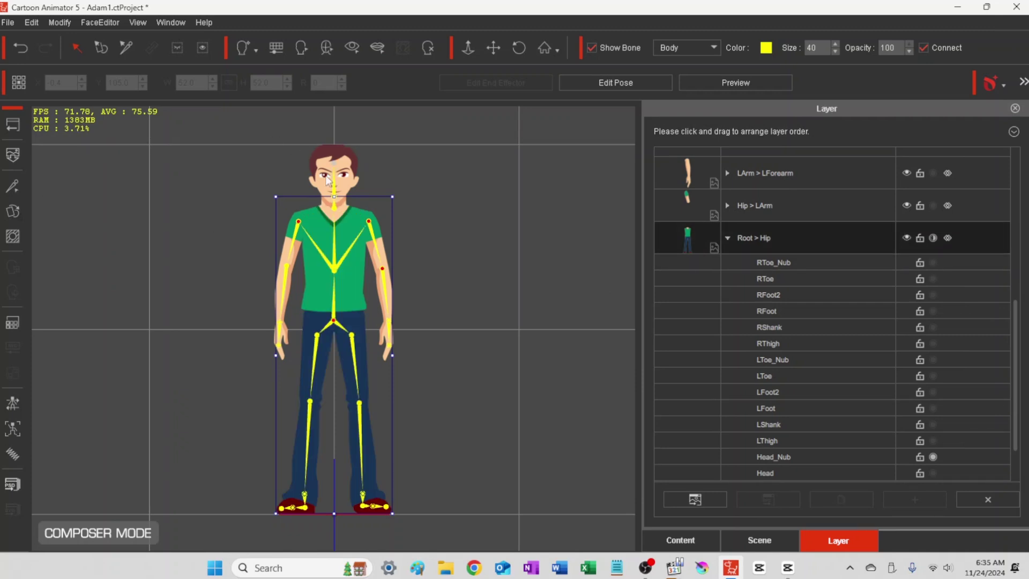
click(324, 161)
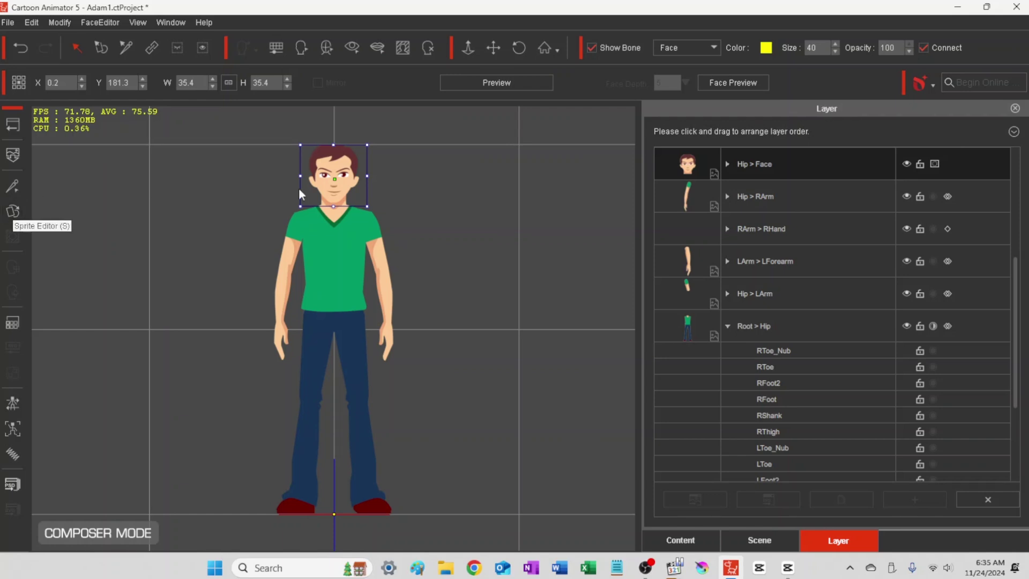
Step: Tilt the face slightly clockwise on the head, then select and deselect the body
mouse_move(368, 168)
mouse_down()
mouse_move(363, 213)
mouse_move(374, 170)
mouse_move(360, 103)
mouse_move(353, 209)
mouse_move(365, 194)
mouse_move(365, 160)
mouse_move(369, 174)
mouse_up()
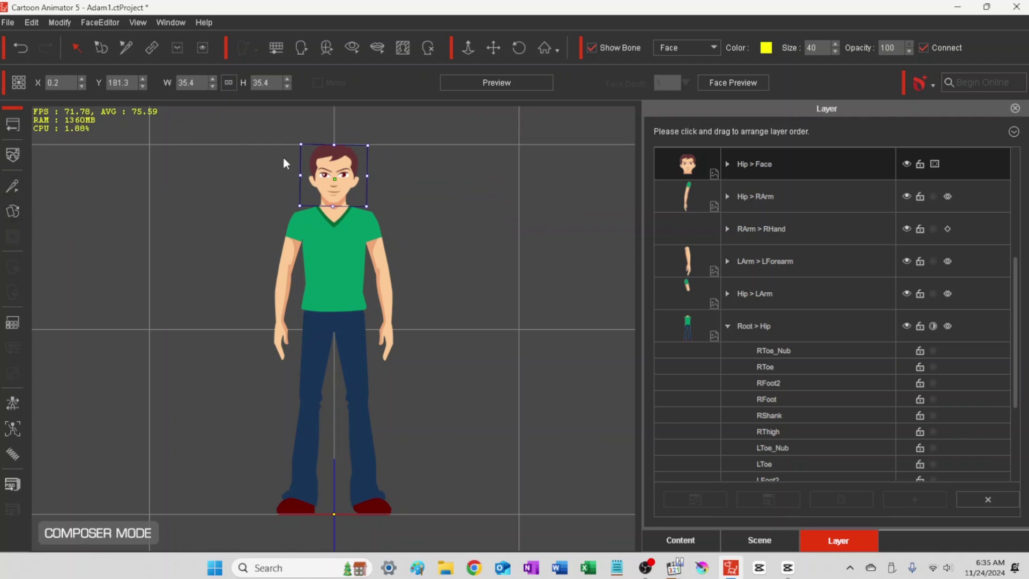
drag(371, 163, 360, 166)
click(331, 250)
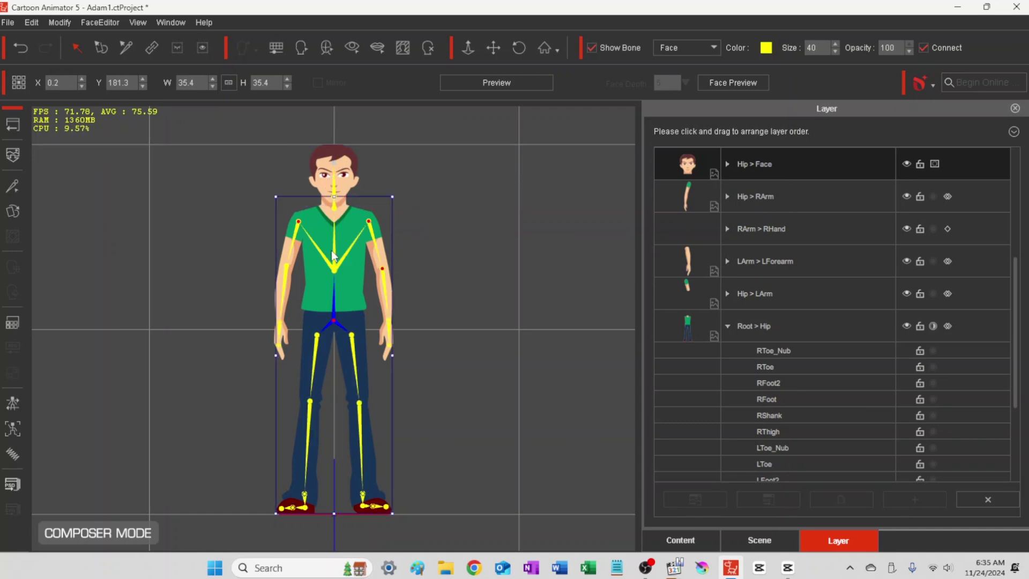
click(435, 182)
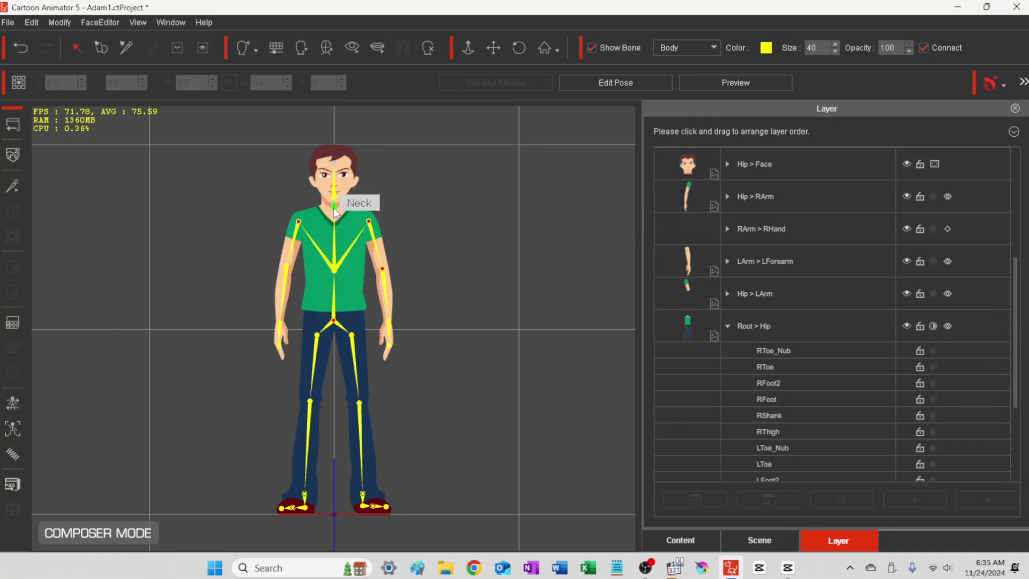
Step: Move the Neck joint slightly down and left in the Bone Editor, then close it
click(13, 186)
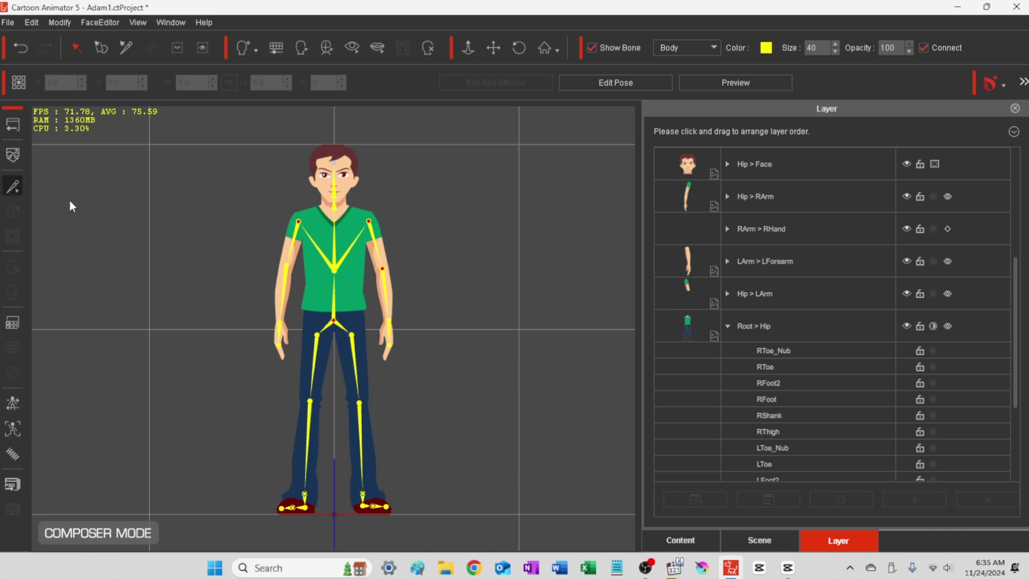
click(335, 207)
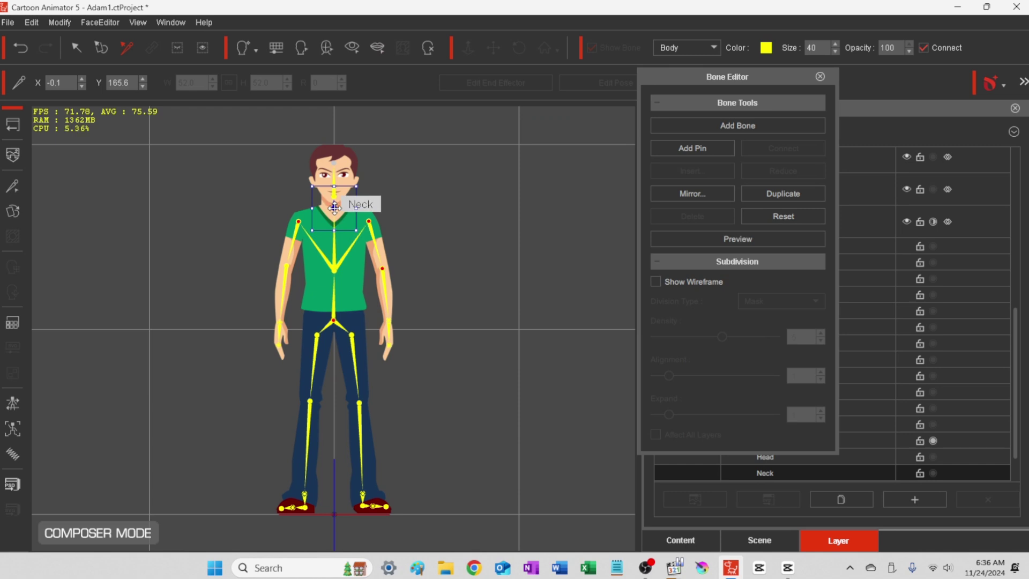
click(334, 206)
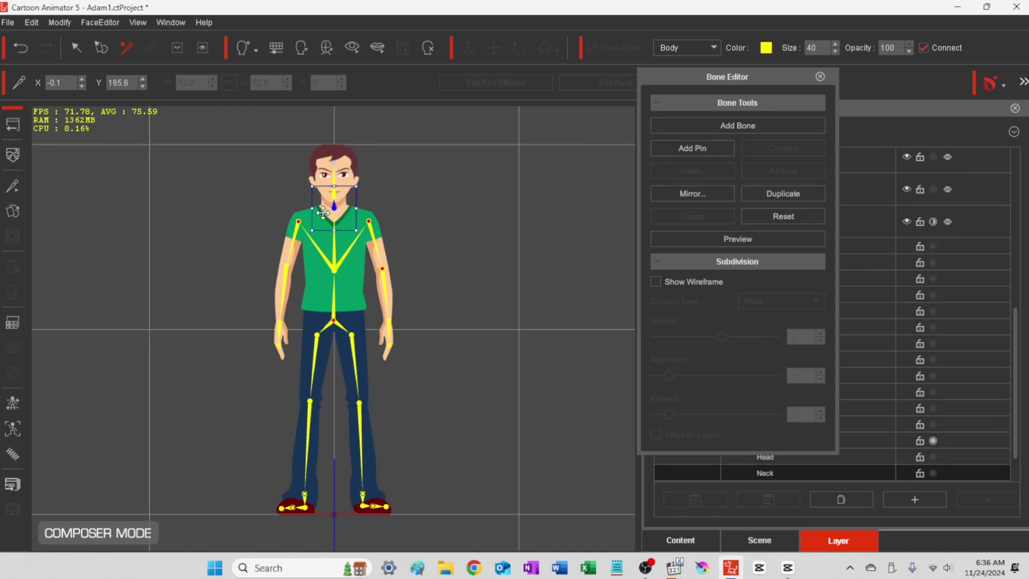
drag(323, 215, 323, 218)
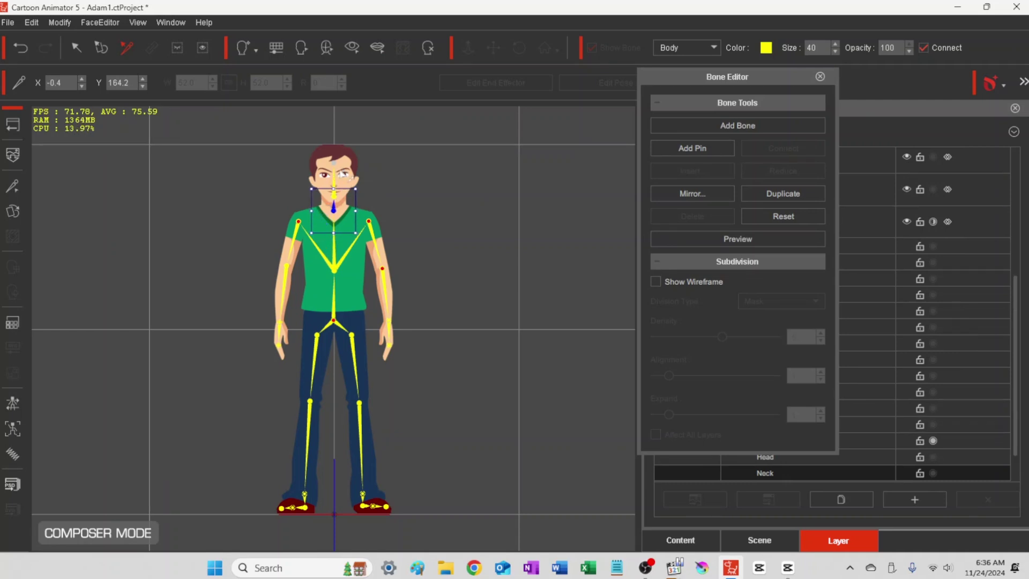
click(330, 167)
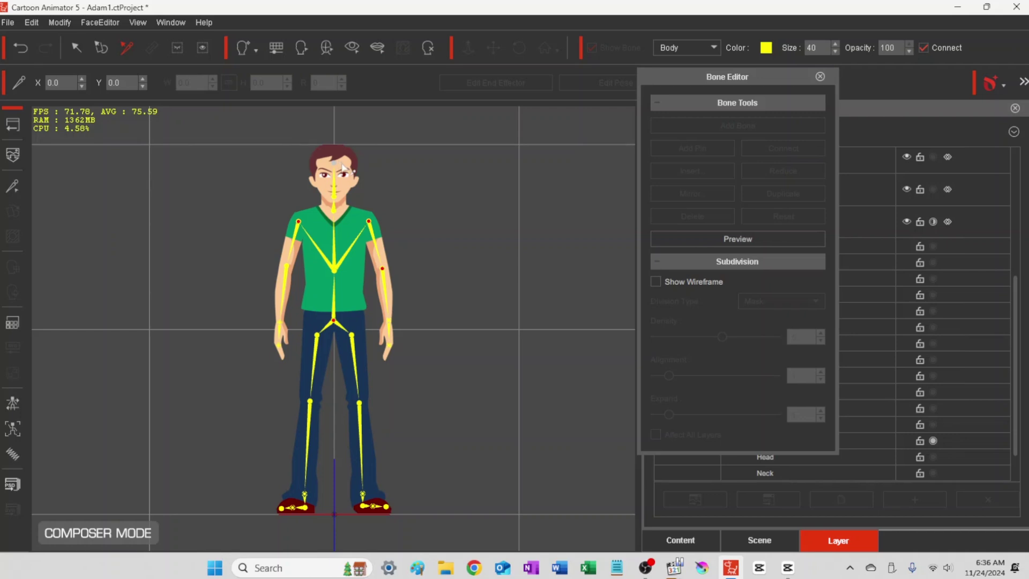
click(819, 77)
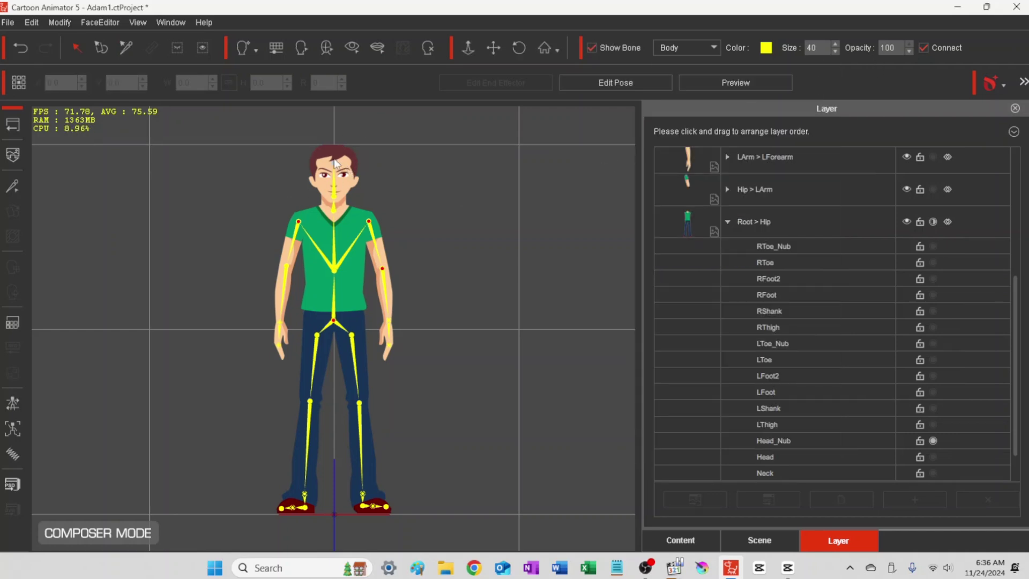
Step: Lower the face sprite slightly, tilt it a few degrees, and open the Face Fitting Editor
click(343, 166)
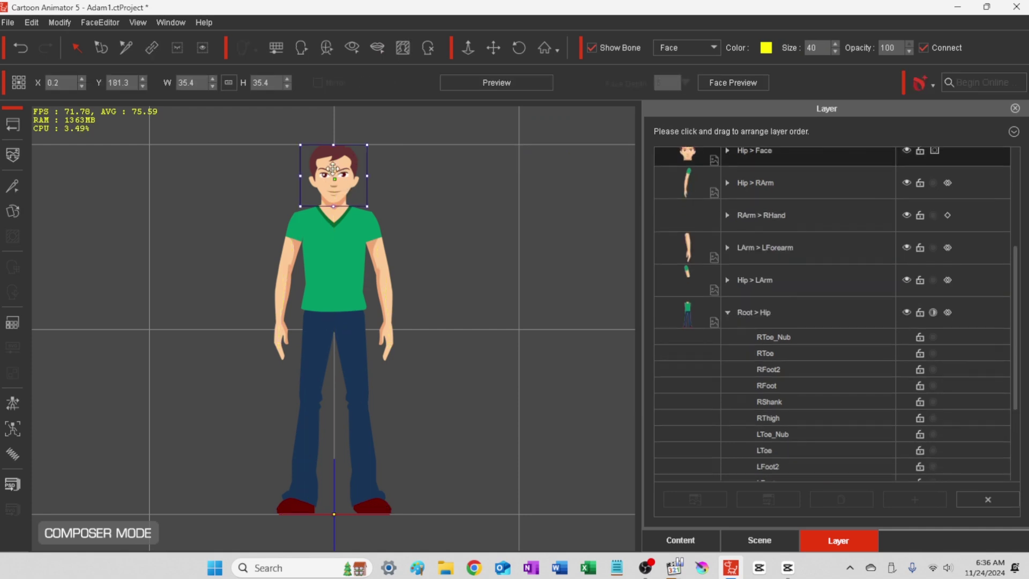
drag(349, 161, 349, 163)
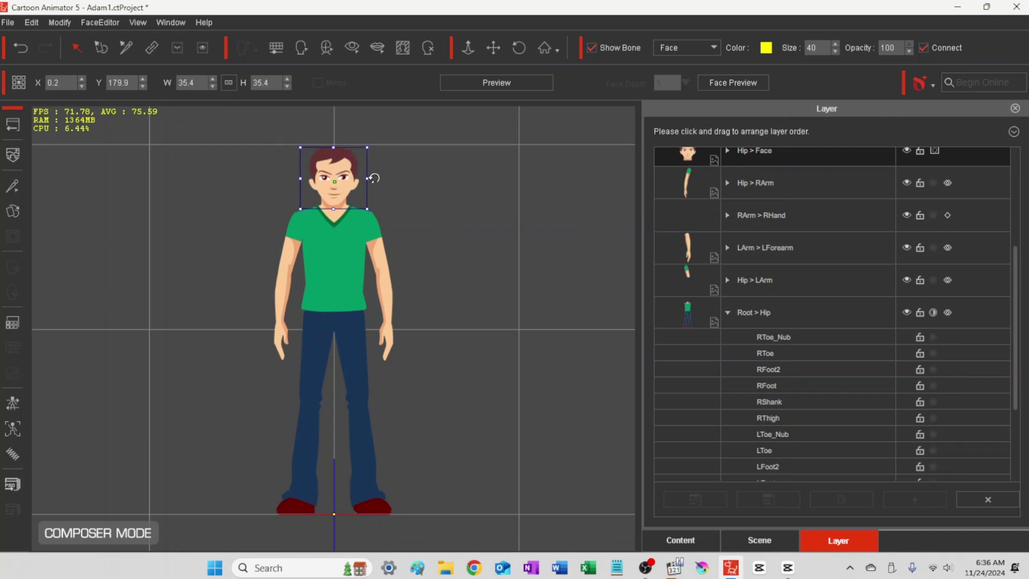
mouse_move(370, 166)
mouse_down()
mouse_move(381, 138)
mouse_move(388, 166)
mouse_move(377, 134)
mouse_move(379, 161)
mouse_up()
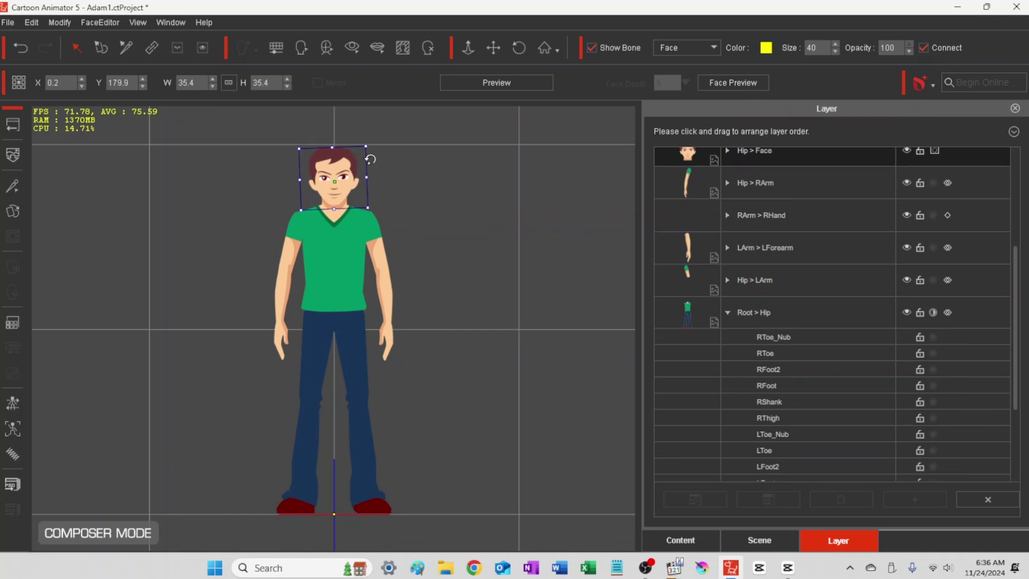
click(301, 47)
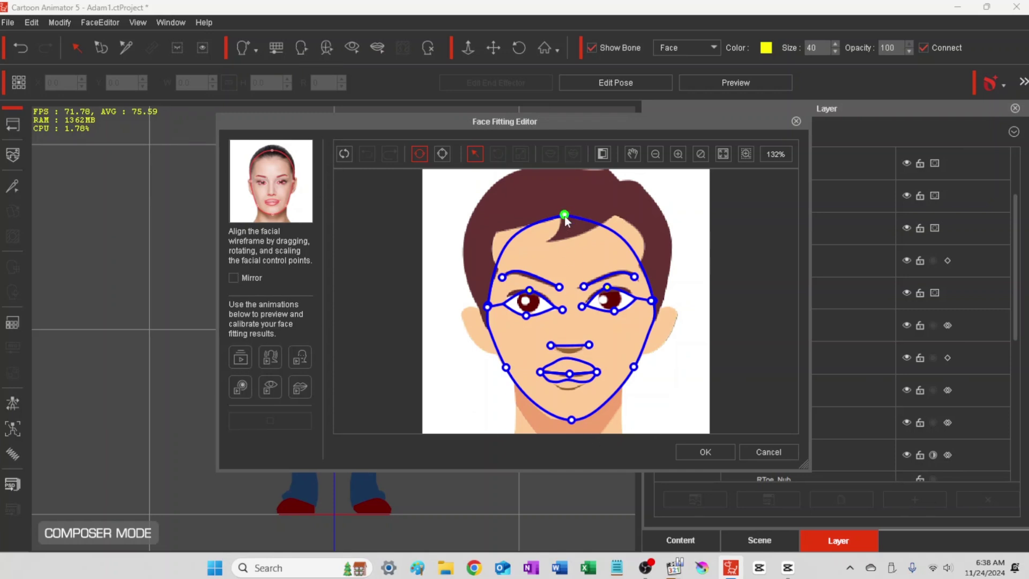
Step: Fit the head-top outline, both eye corners and nose line, apply, and preview a mouth animation
mouse_move(564, 215)
mouse_down()
mouse_move(565, 188)
mouse_move(567, 201)
mouse_up()
drag(652, 304, 657, 305)
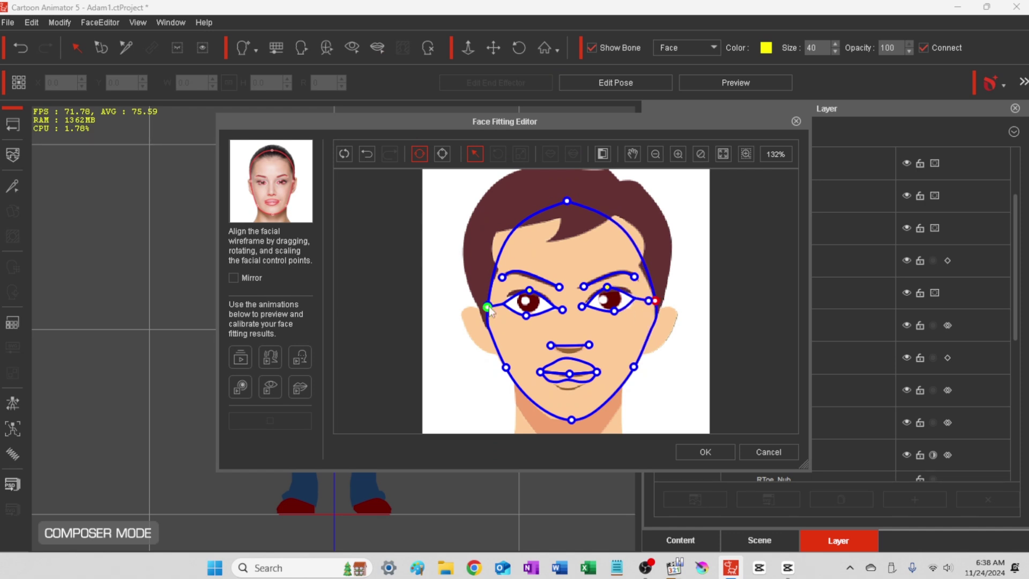
drag(487, 307, 482, 282)
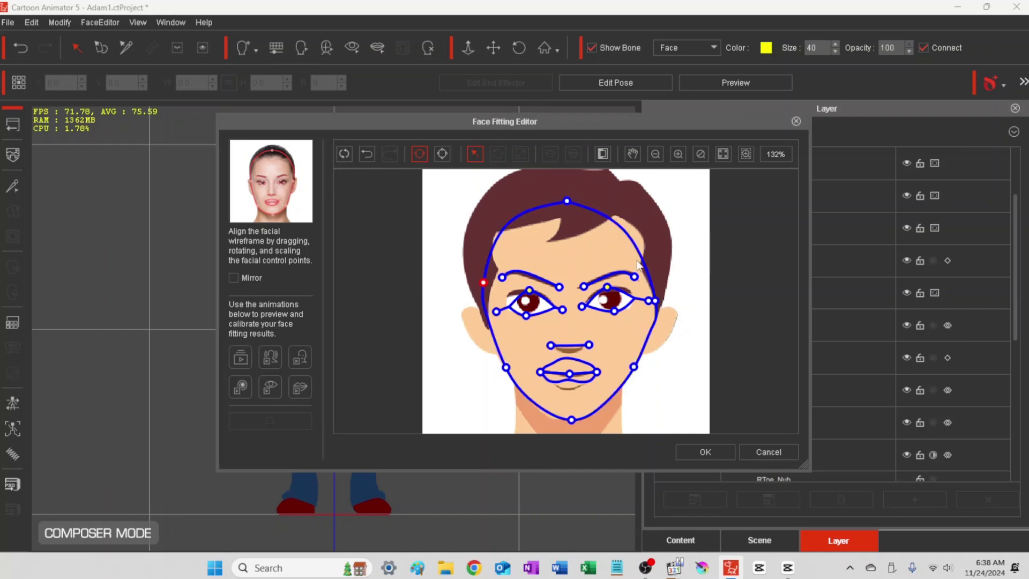
click(567, 201)
mouse_move(568, 201)
mouse_down()
mouse_move(582, 217)
mouse_move(571, 201)
mouse_up()
drag(497, 313, 491, 306)
drag(570, 344, 601, 369)
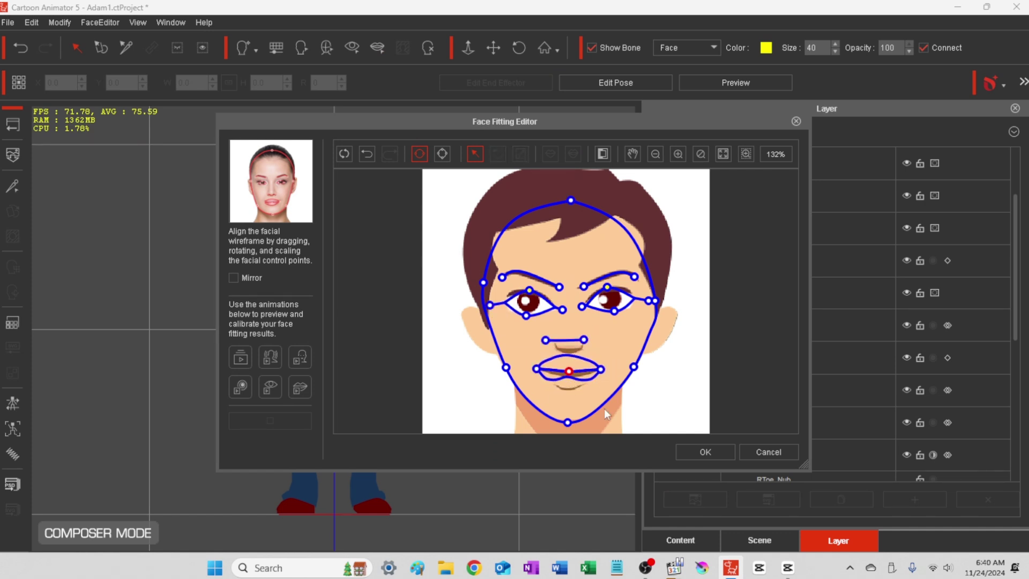
click(705, 452)
click(297, 388)
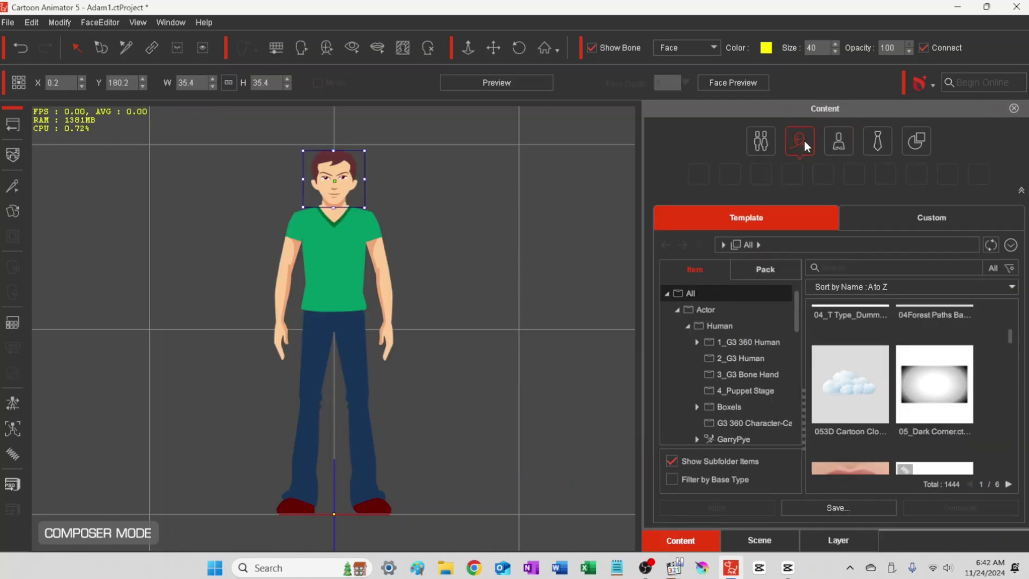
Step: Browse the Head > Morph Eye templates in the Content library, then reopen face fitting
click(803, 140)
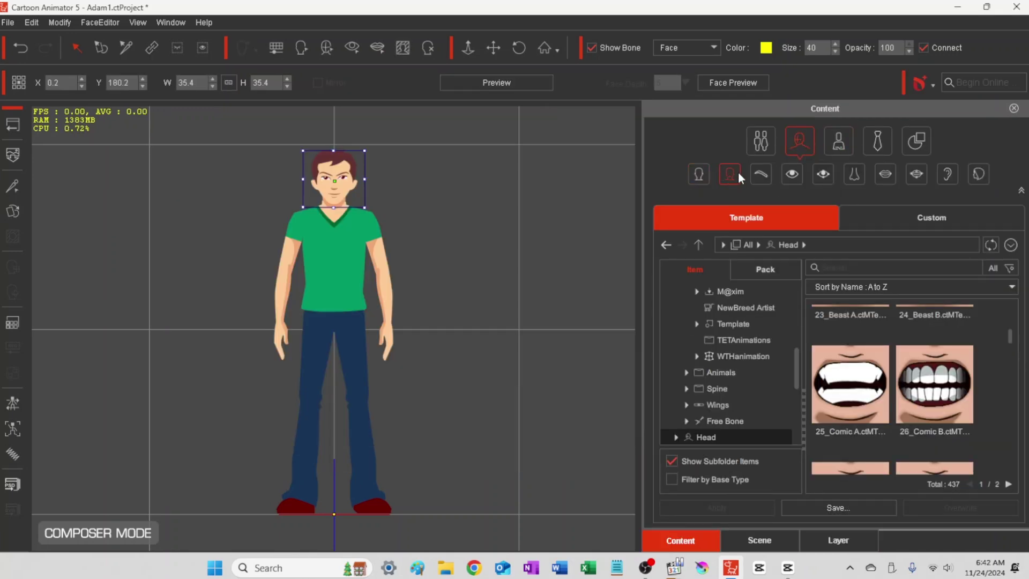
click(823, 172)
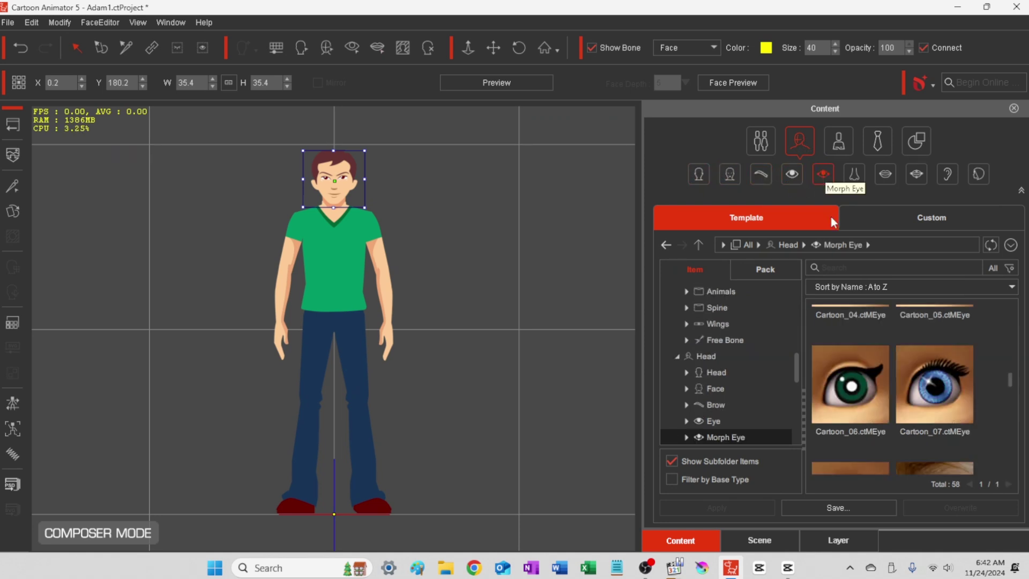
scroll(882, 397, down, 3)
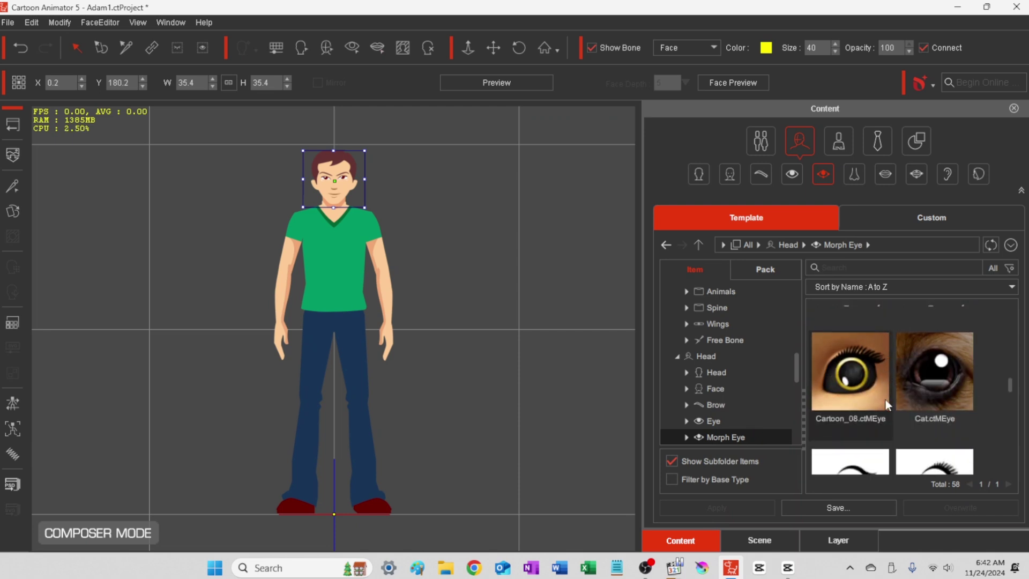
scroll(885, 398, down, 5)
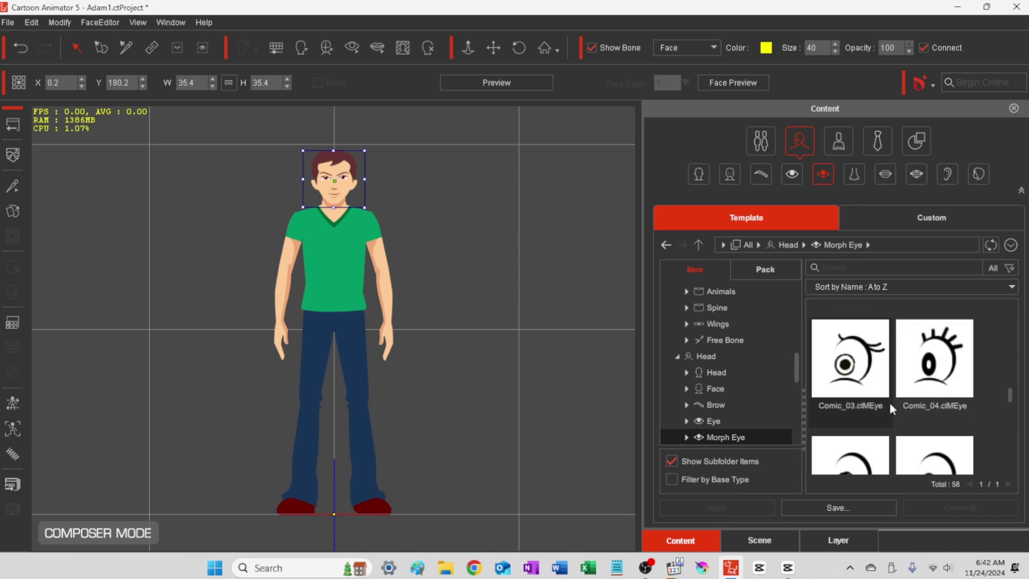
scroll(889, 404, down, 6)
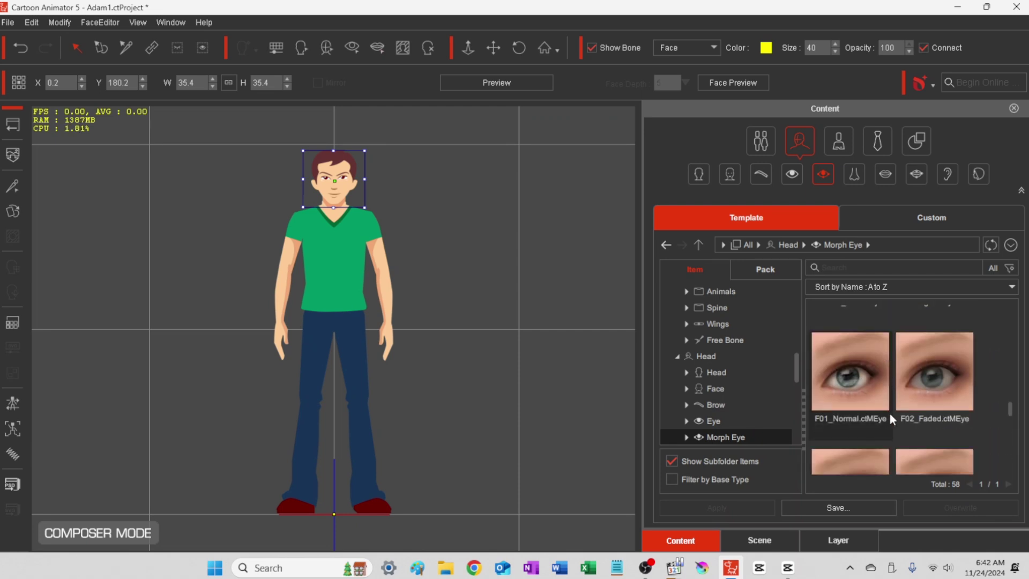
scroll(893, 421, down, 1)
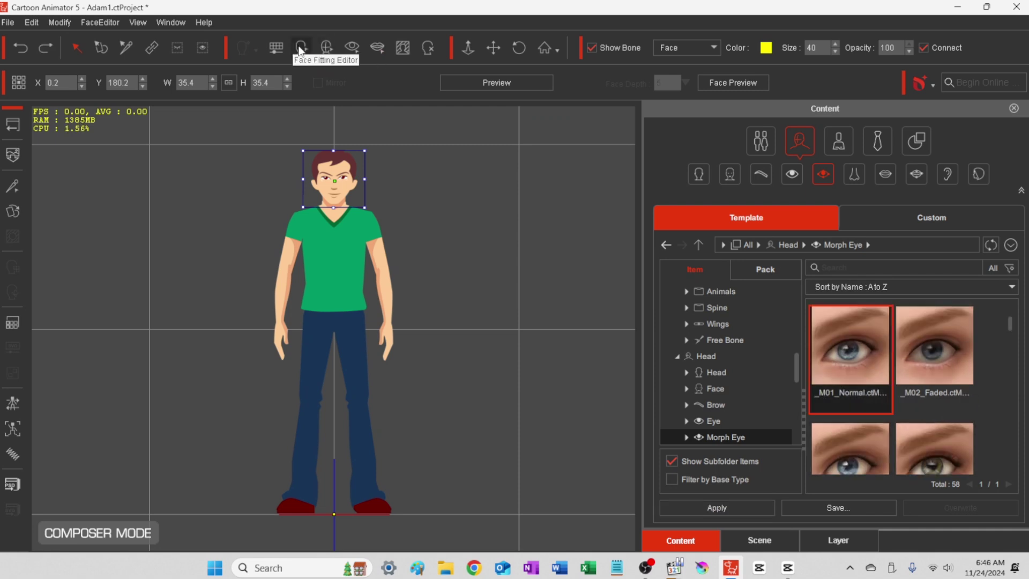
click(300, 49)
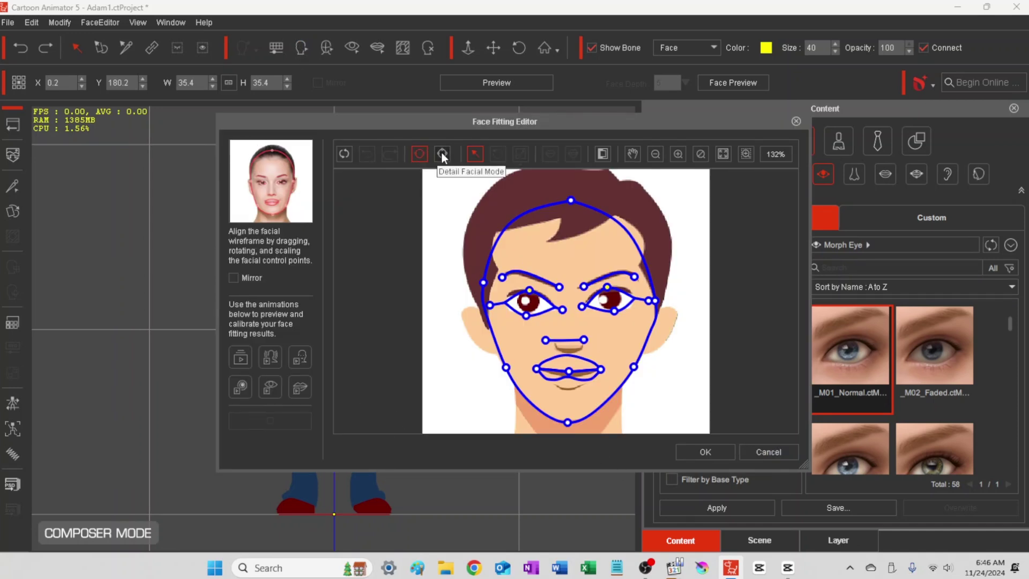
Step: Enable Detail Facial Mode and fit the head contour over the hair, left cheek, ear and temple
click(442, 154)
drag(571, 188, 564, 165)
click(366, 153)
drag(659, 348, 663, 349)
drag(487, 318, 483, 264)
drag(629, 232, 634, 229)
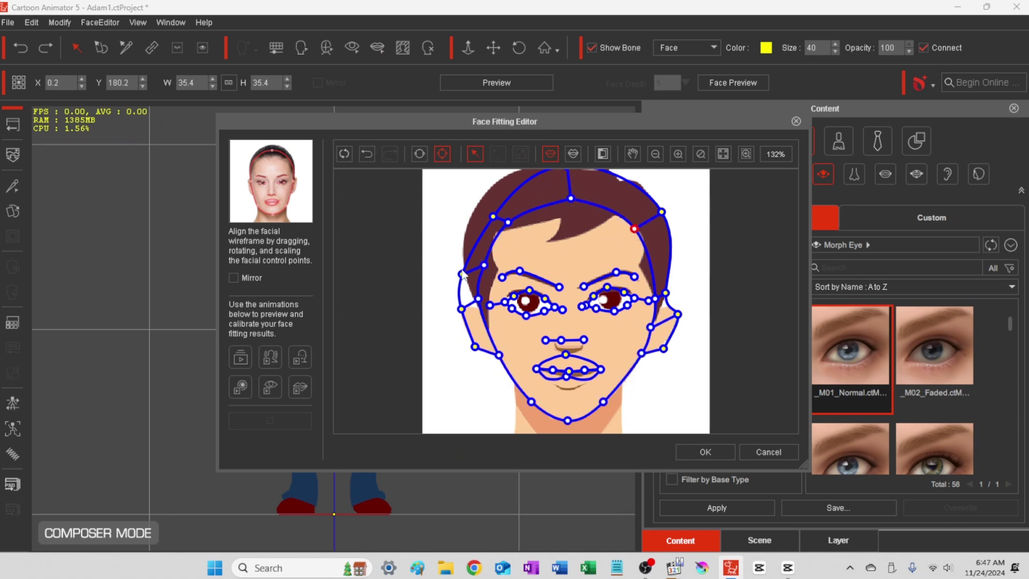
drag(463, 274, 481, 306)
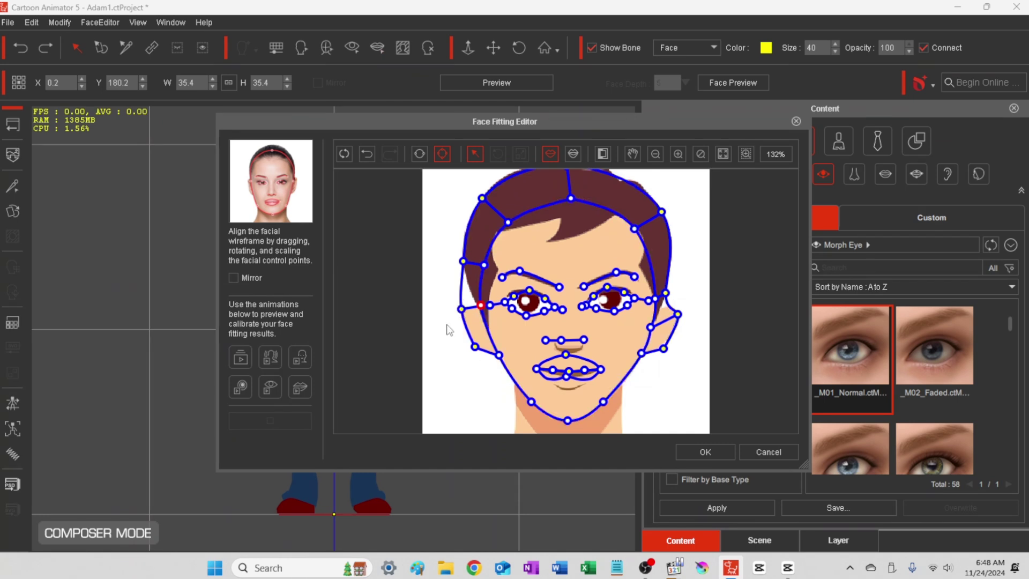
Step: Refit the right cheek, ear, temples, lower lip and nose tip, then apply the fitting
drag(649, 327, 664, 299)
drag(461, 309, 461, 307)
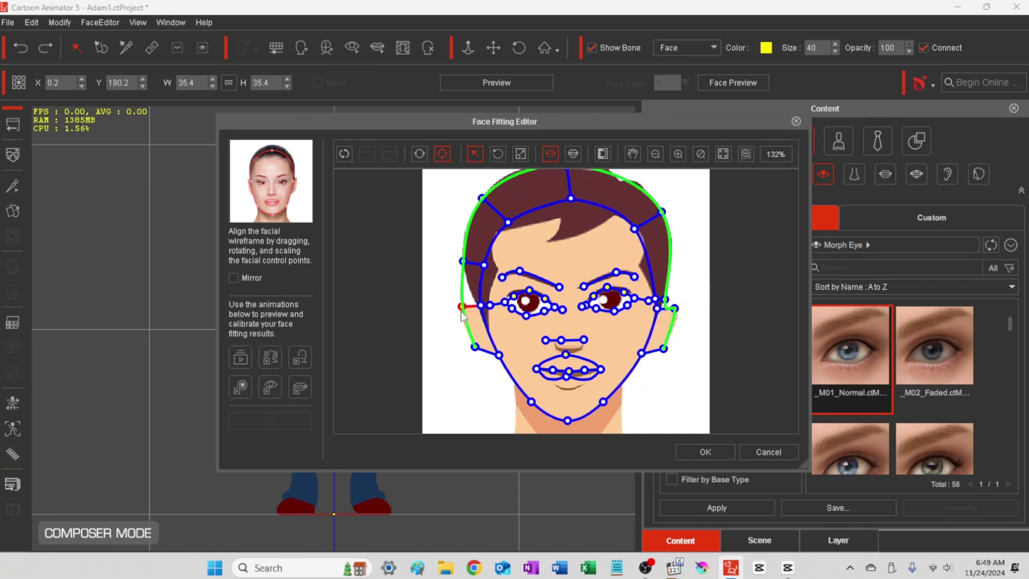
drag(484, 264, 460, 265)
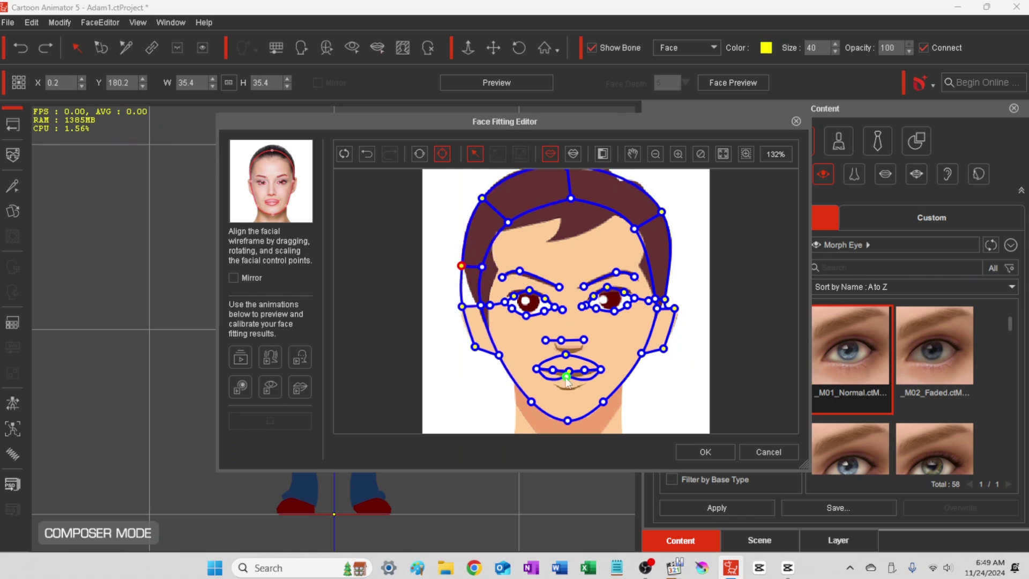
drag(566, 377, 603, 367)
drag(536, 369, 570, 328)
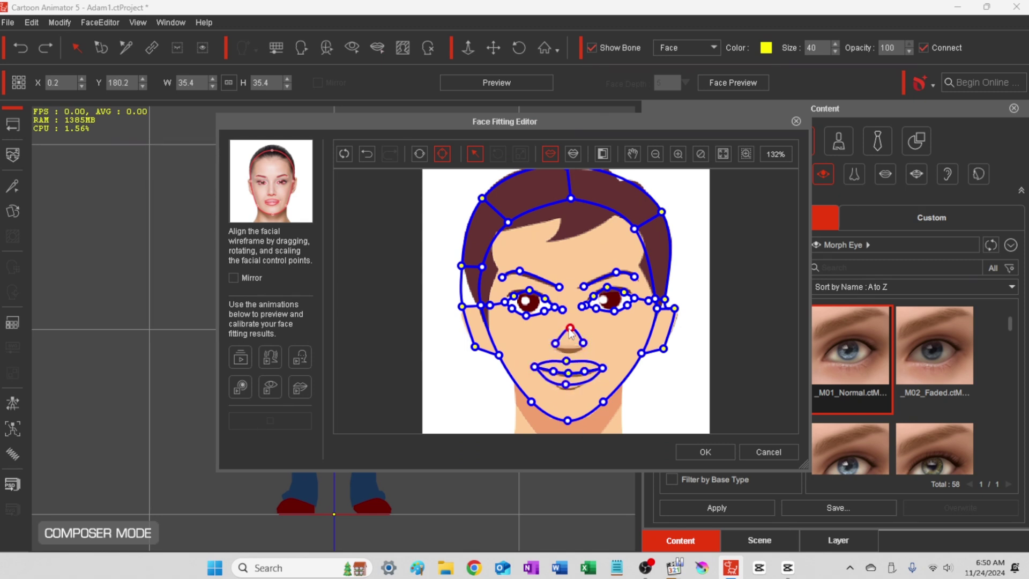
click(705, 451)
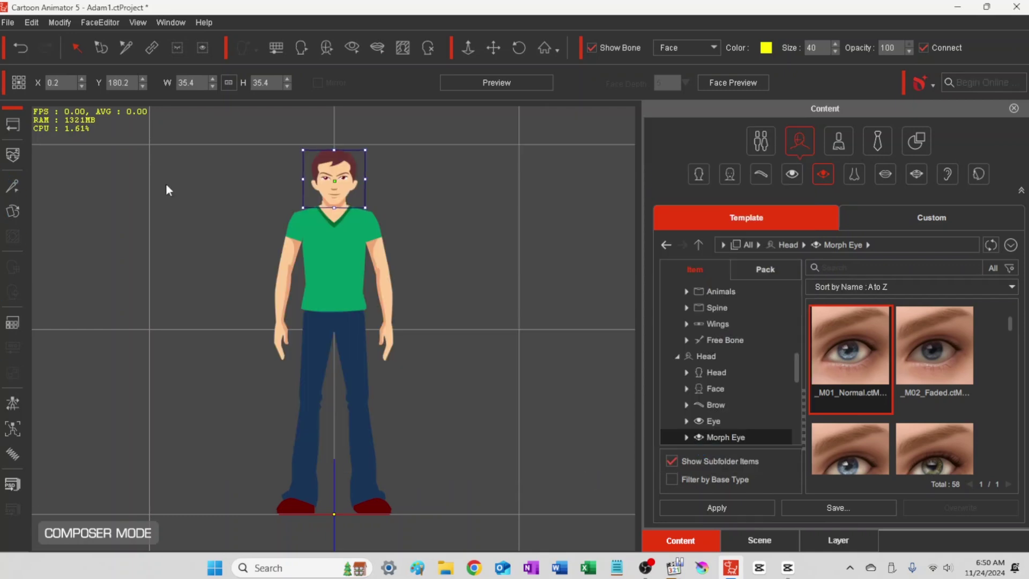
Step: Save the character as actor file Adam2, then rotate the head slightly clockwise
click(8, 23)
click(38, 45)
click(130, 118)
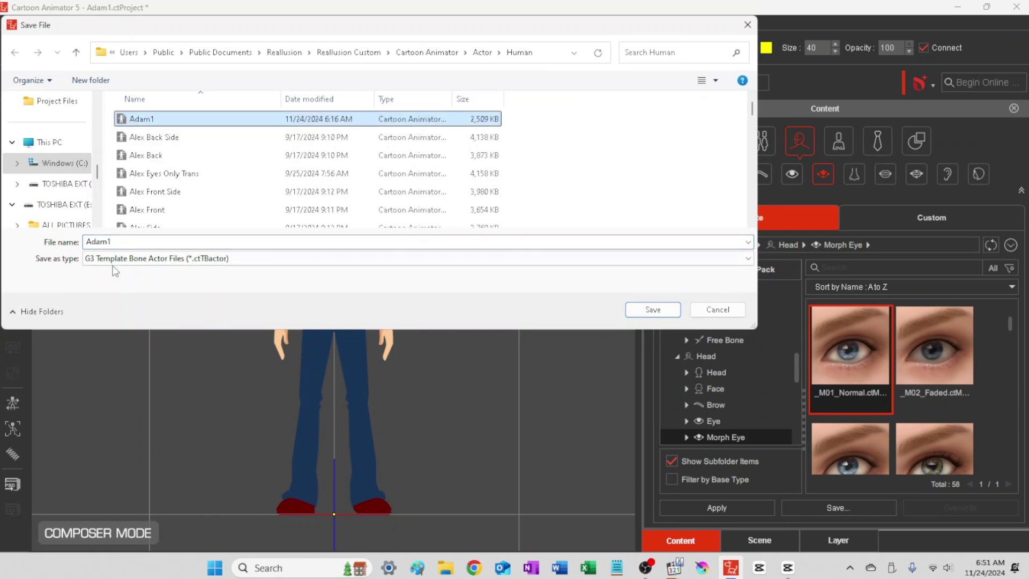
double_click(99, 241)
drag(108, 241, 113, 241)
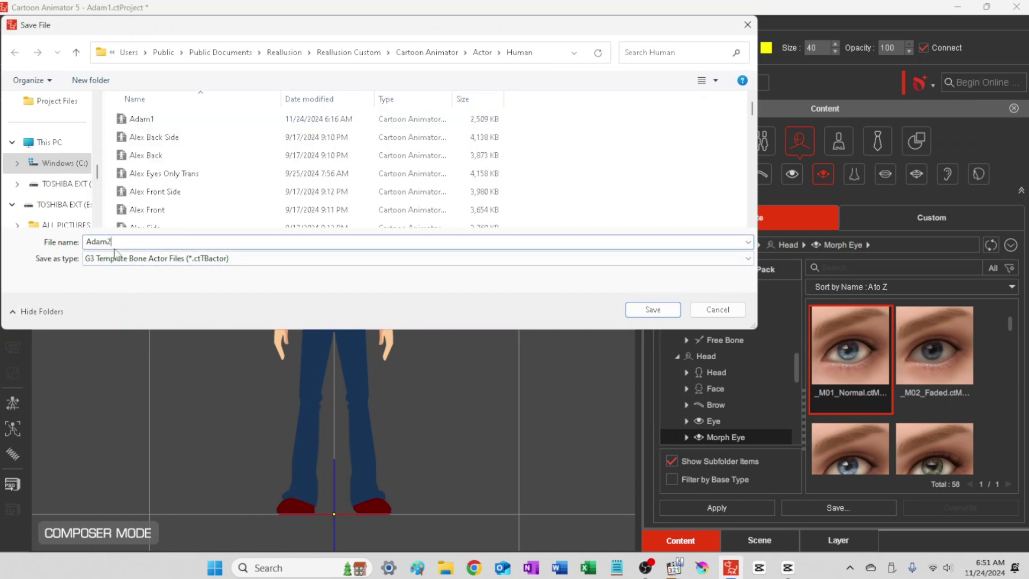
click(652, 309)
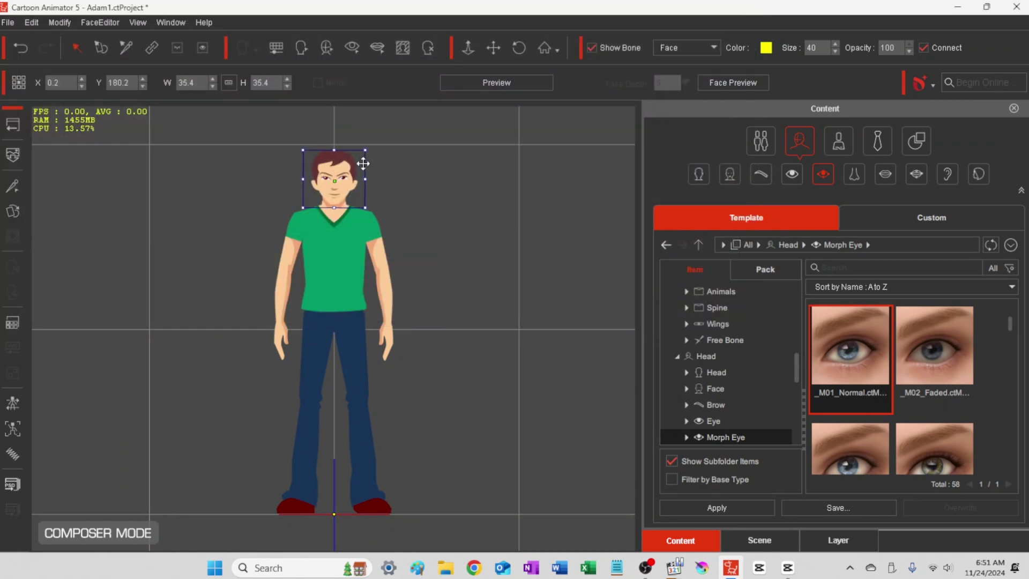
mouse_move(366, 166)
mouse_down()
mouse_move(360, 189)
mouse_move(372, 164)
mouse_up()
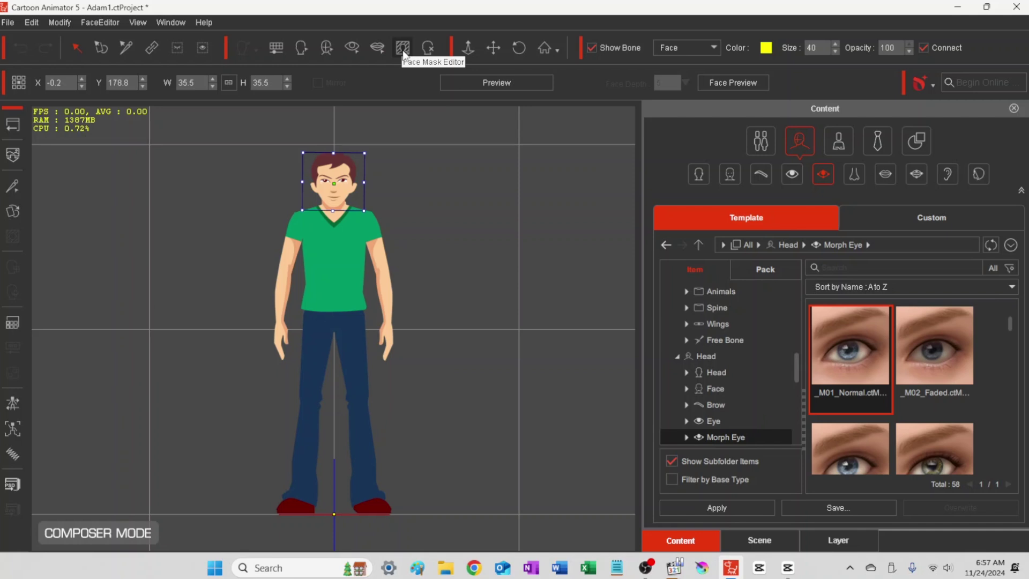
Step: Paint a face-mask band in two strokes across the bottom of the neck in the Face Mask Editor
click(403, 49)
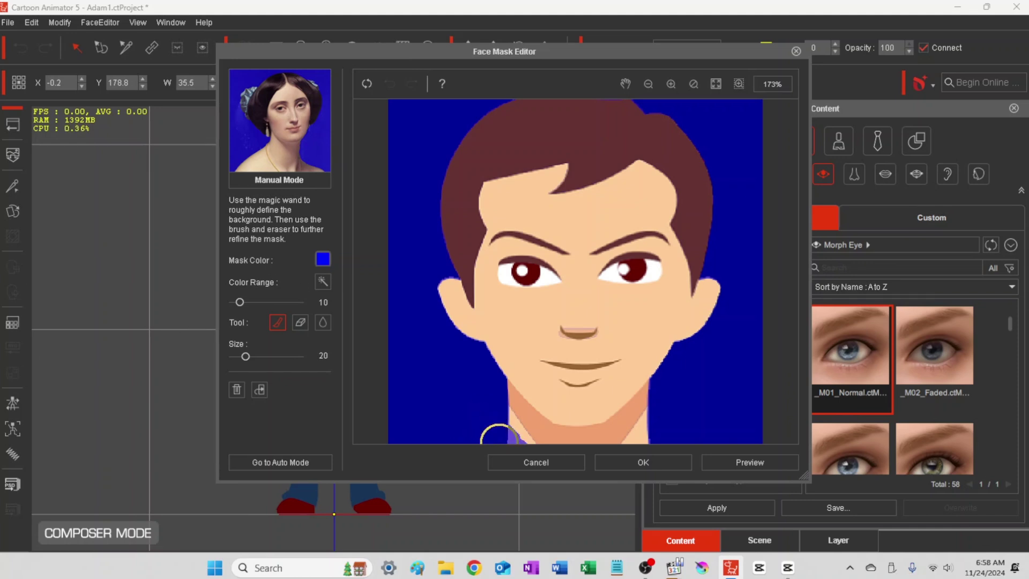
mouse_move(493, 431)
mouse_down()
mouse_move(647, 440)
mouse_move(667, 414)
mouse_move(589, 458)
mouse_move(511, 440)
mouse_move(488, 411)
mouse_move(559, 458)
mouse_move(631, 450)
mouse_move(661, 419)
mouse_up()
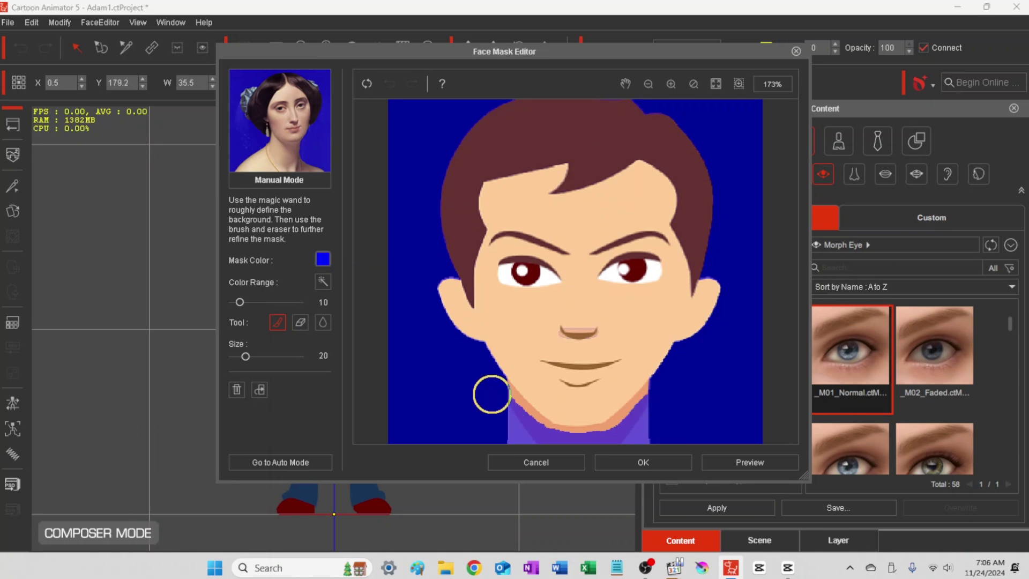
mouse_move(489, 391)
mouse_down()
mouse_move(545, 438)
mouse_move(594, 441)
mouse_move(663, 403)
mouse_move(620, 429)
mouse_up()
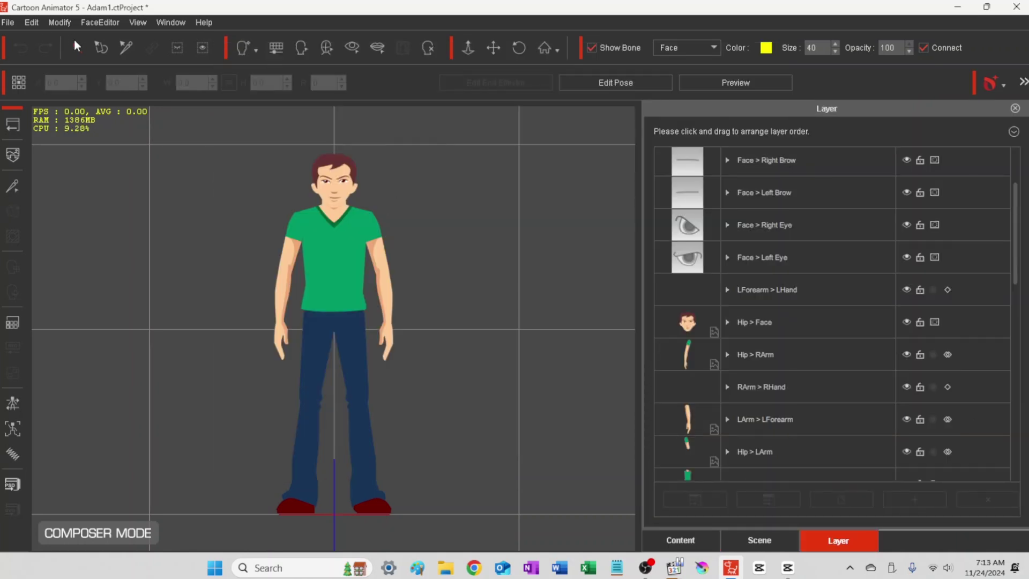
click(8, 22)
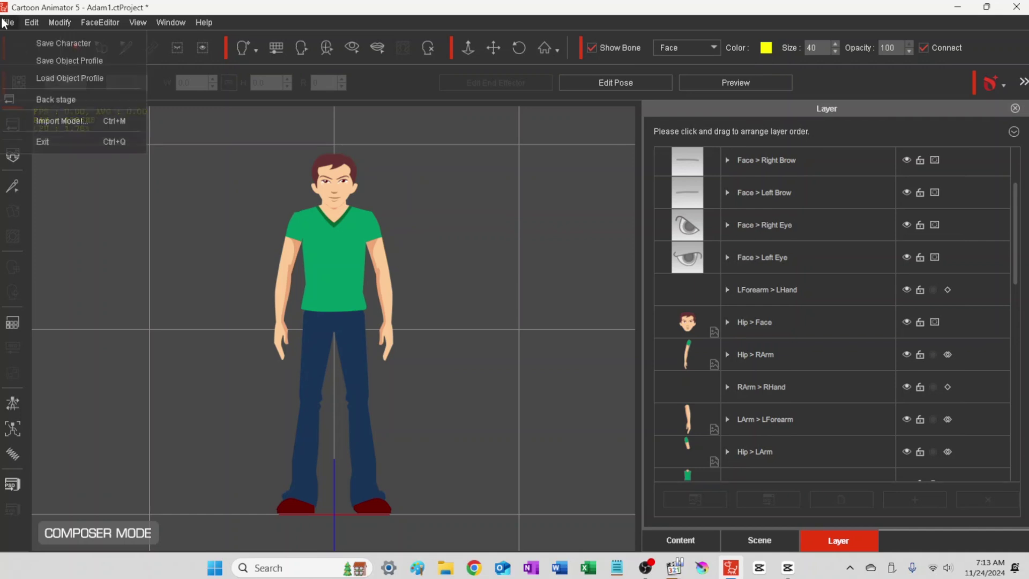
Step: Overwrite the saved Adam1 character file with the current rig
click(34, 42)
click(134, 118)
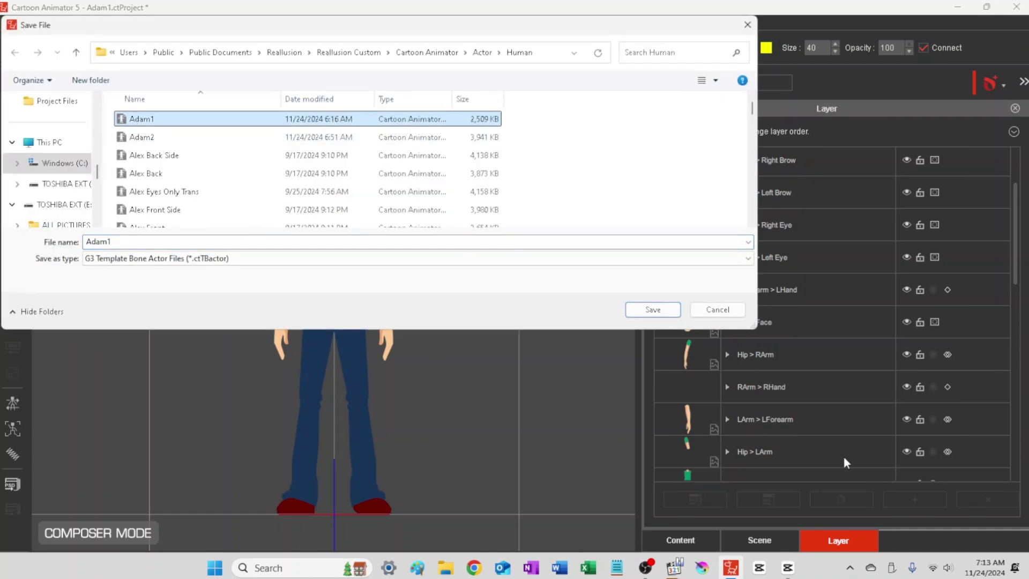
click(643, 311)
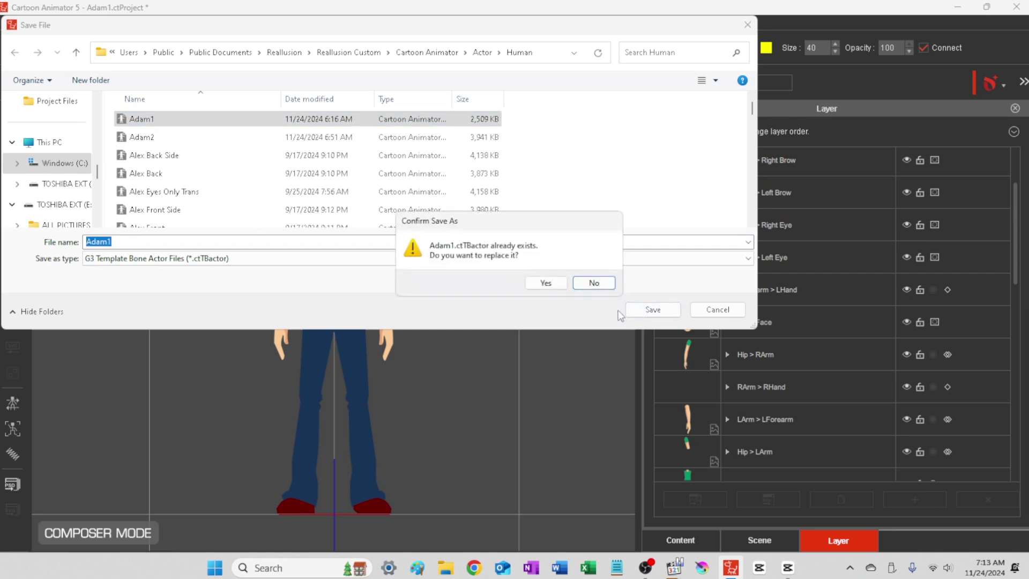
click(530, 284)
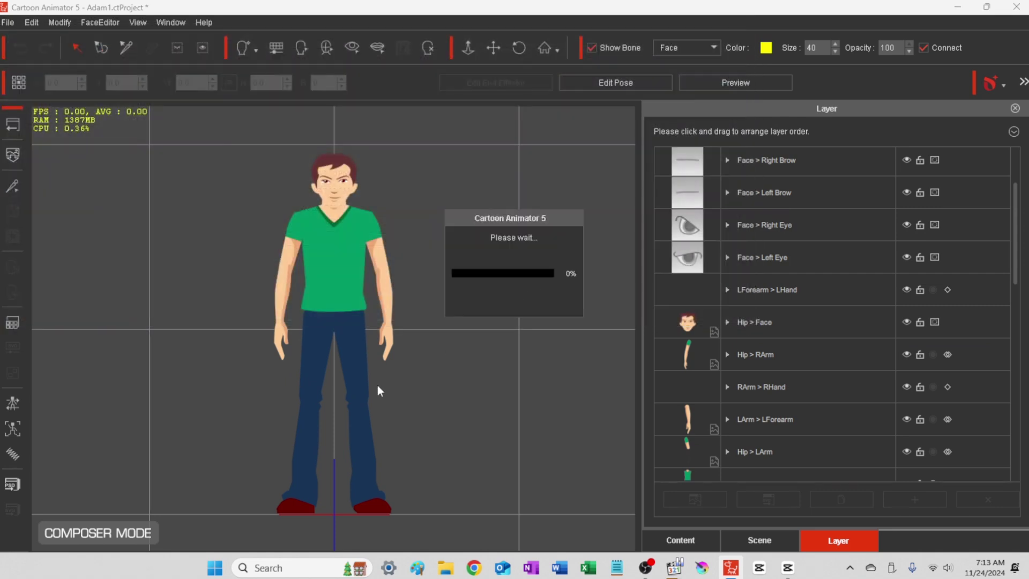
Step: Scroll through the layer list, then open Teeth Settings and show the body bones
scroll(718, 408, up, 2)
scroll(718, 415, down, 4)
scroll(738, 328, down, 2)
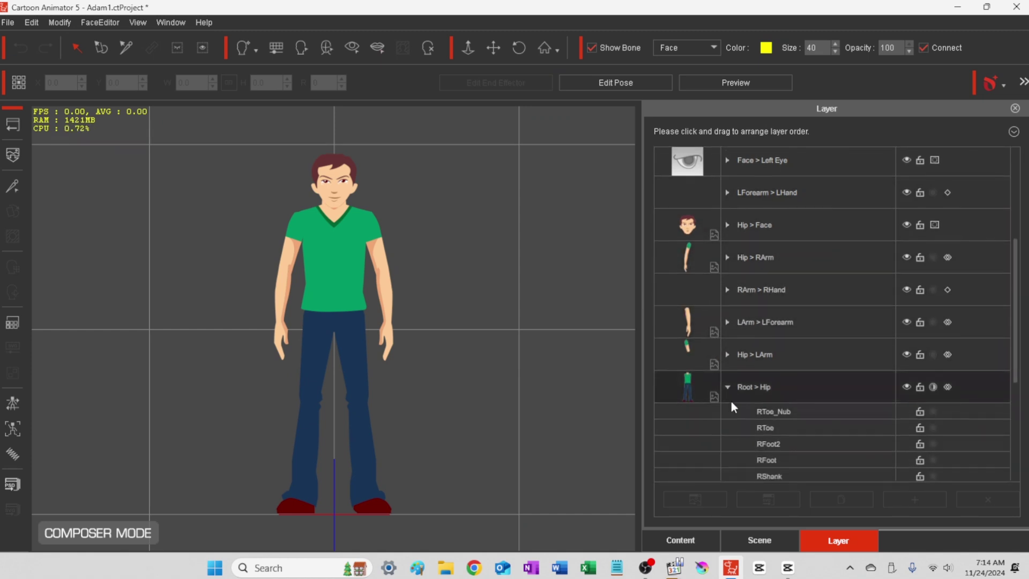
scroll(730, 401, down, 1)
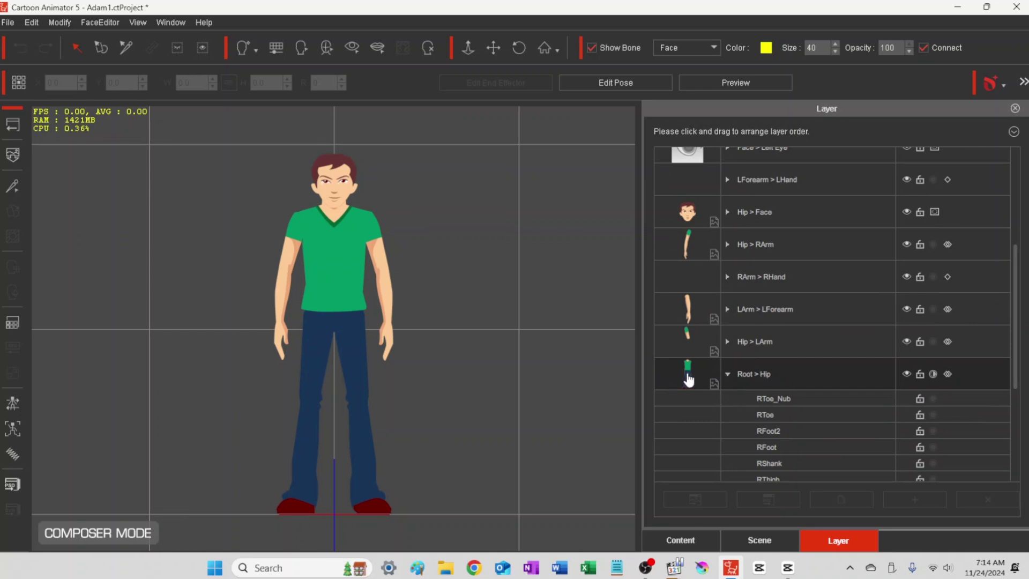
scroll(742, 427, down, 7)
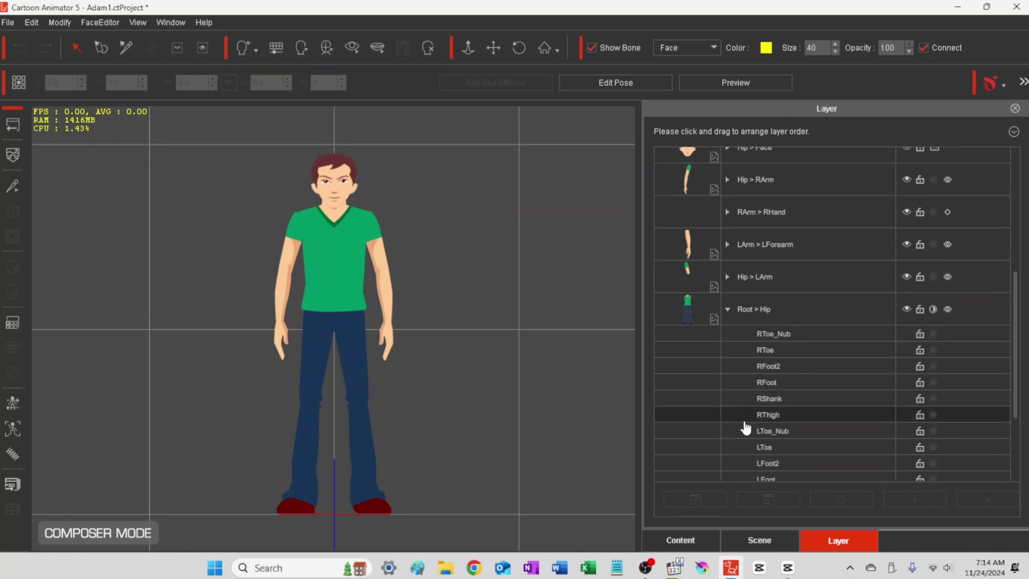
scroll(742, 448, up, 12)
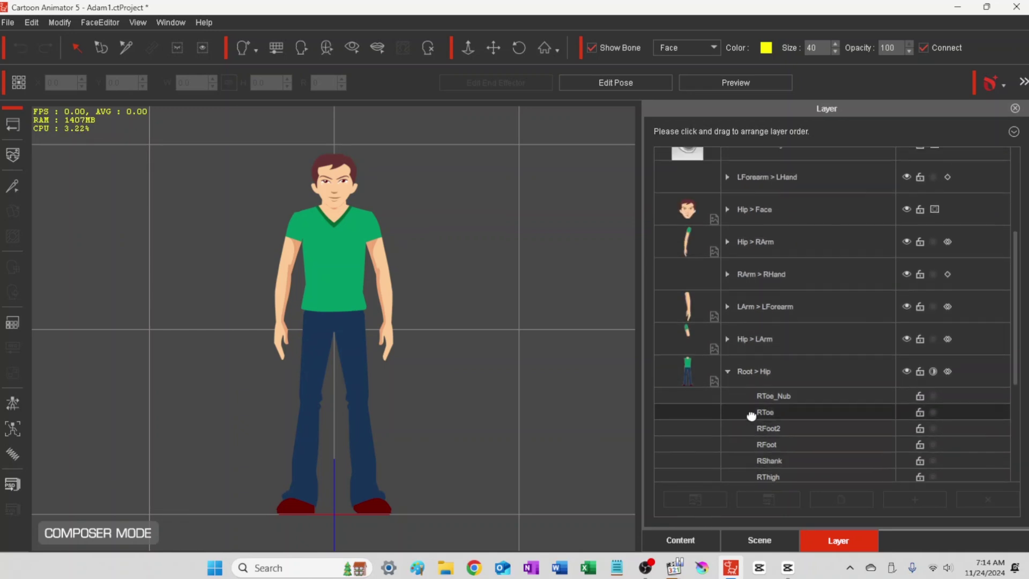
scroll(766, 423, up, 2)
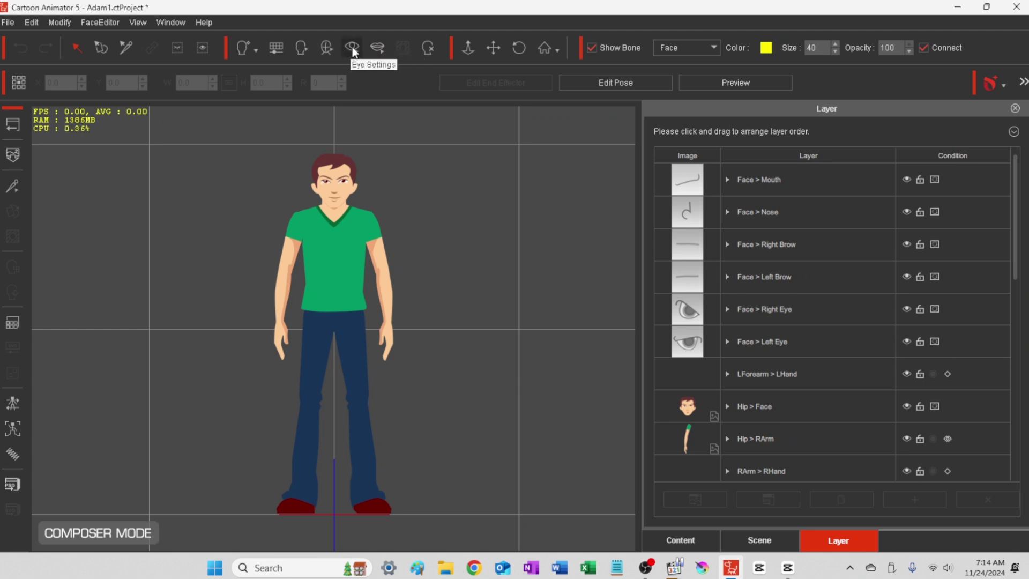
click(378, 49)
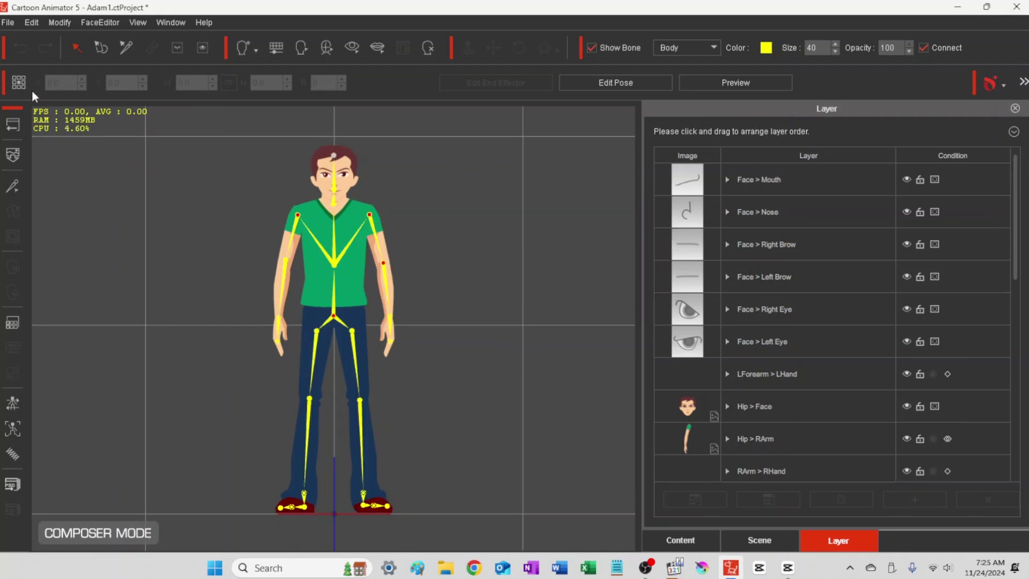
Step: Open the Face Fitting Editor and preview, then stop, the Eye Blink animation
click(301, 47)
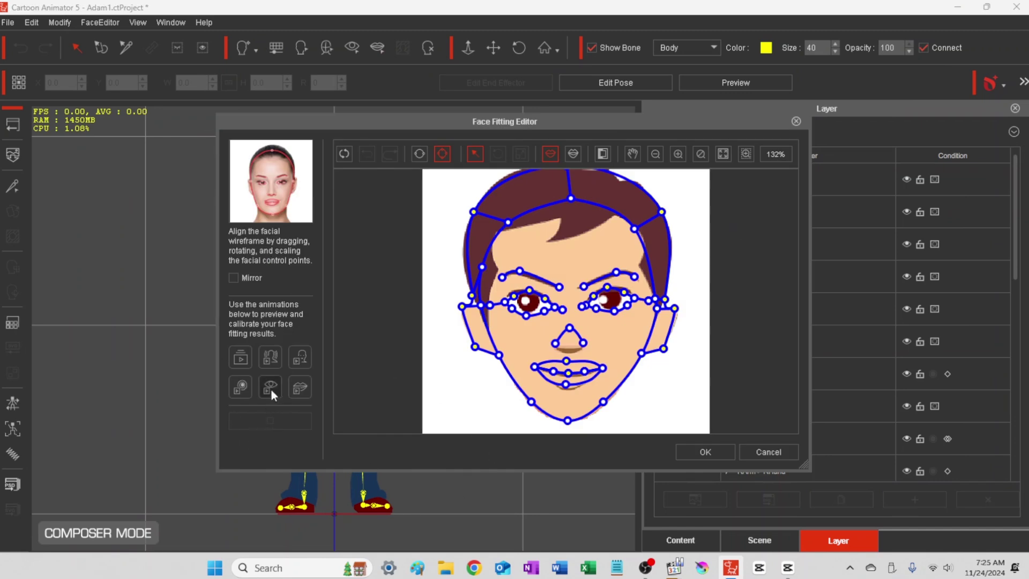
click(270, 386)
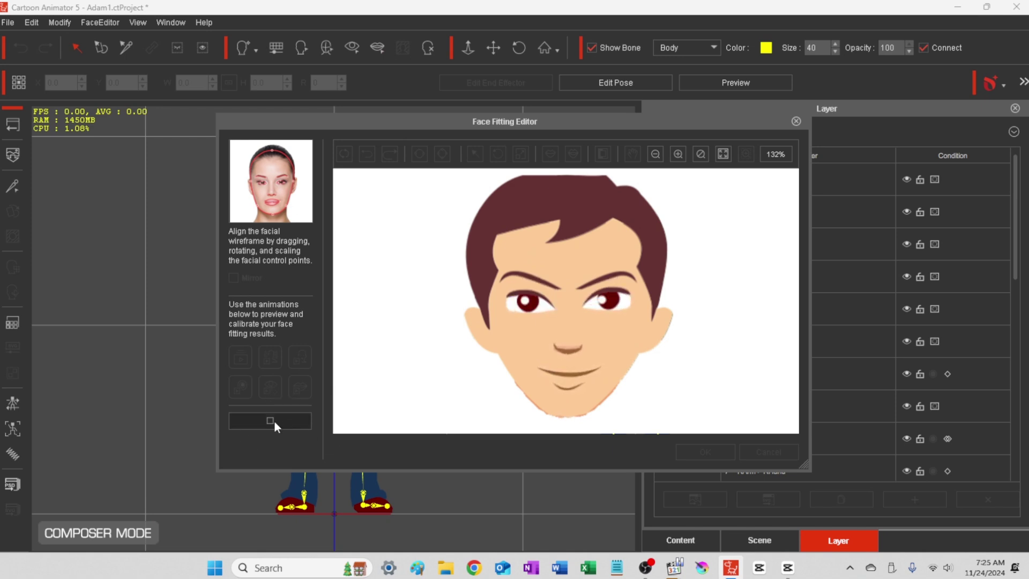
click(274, 421)
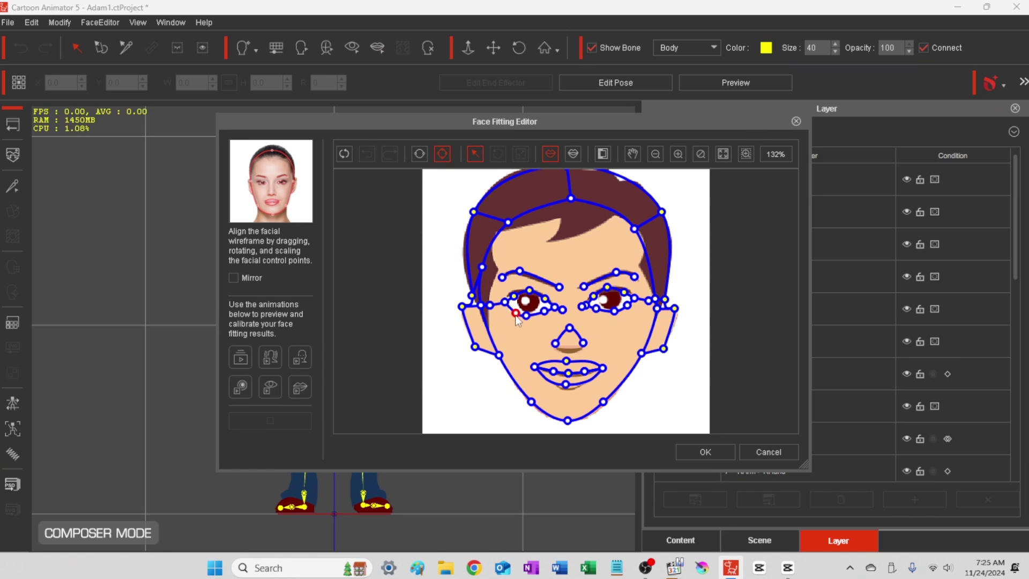
Step: Zoom in and refit the eyelid and corner points around both the left and right eyes
drag(517, 315, 529, 316)
click(678, 154)
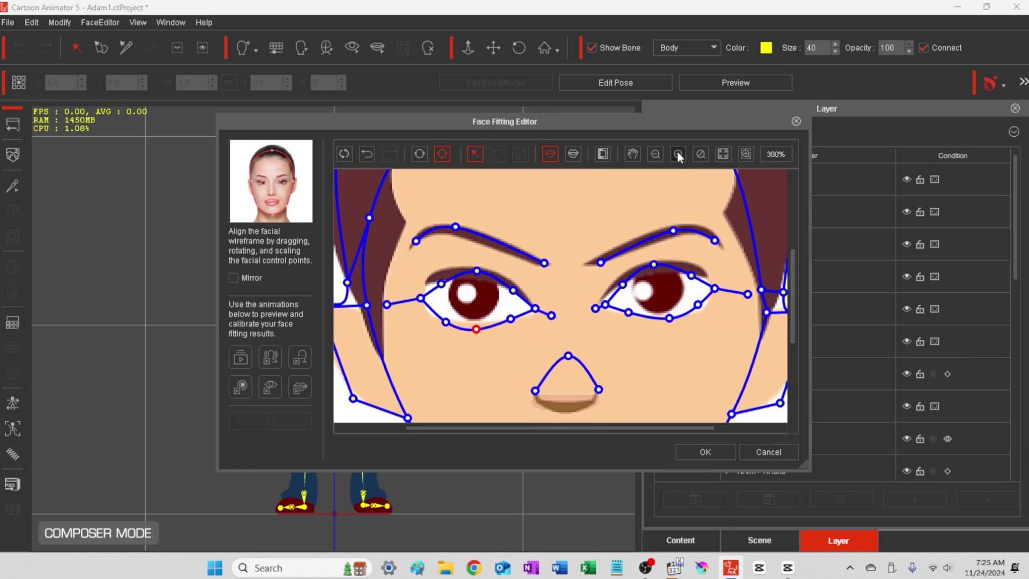
drag(459, 337, 461, 331)
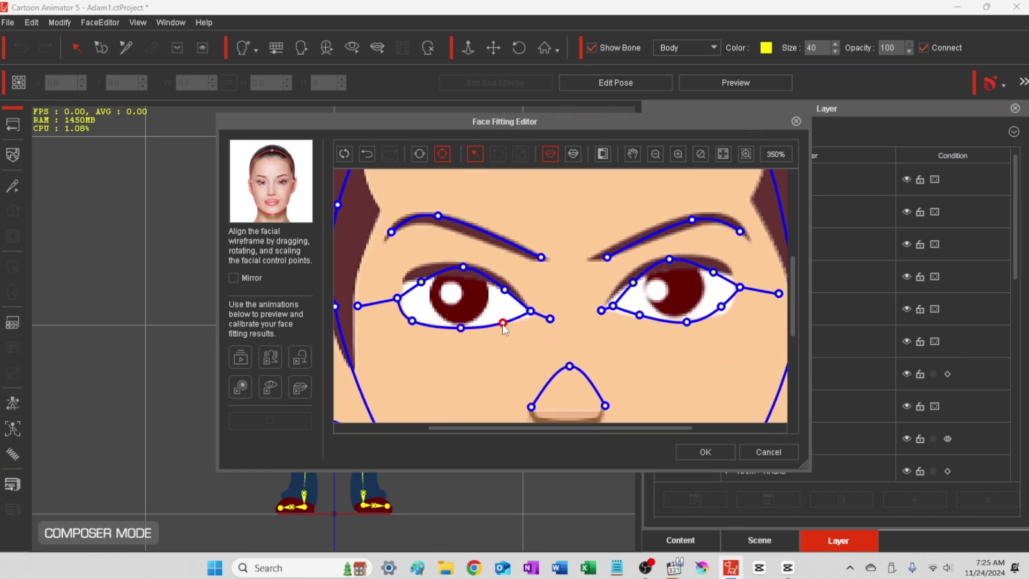
drag(530, 311, 528, 312)
drag(464, 268, 461, 276)
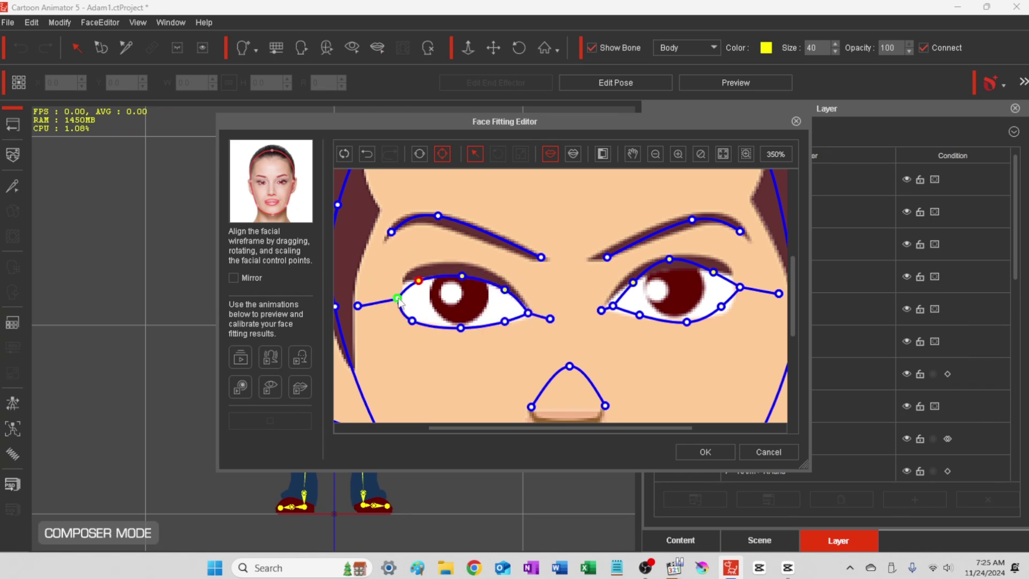
drag(397, 298, 379, 280)
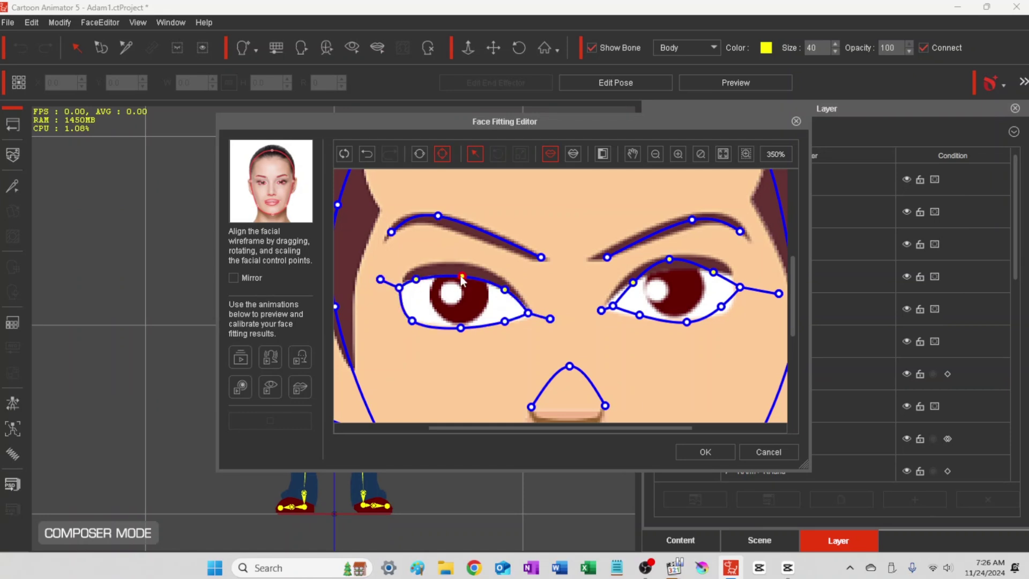
drag(669, 260, 640, 319)
mouse_move(633, 282)
mouse_down()
mouse_move(608, 307)
mouse_move(592, 306)
mouse_move(625, 283)
mouse_up()
scroll(531, 304, down, 2)
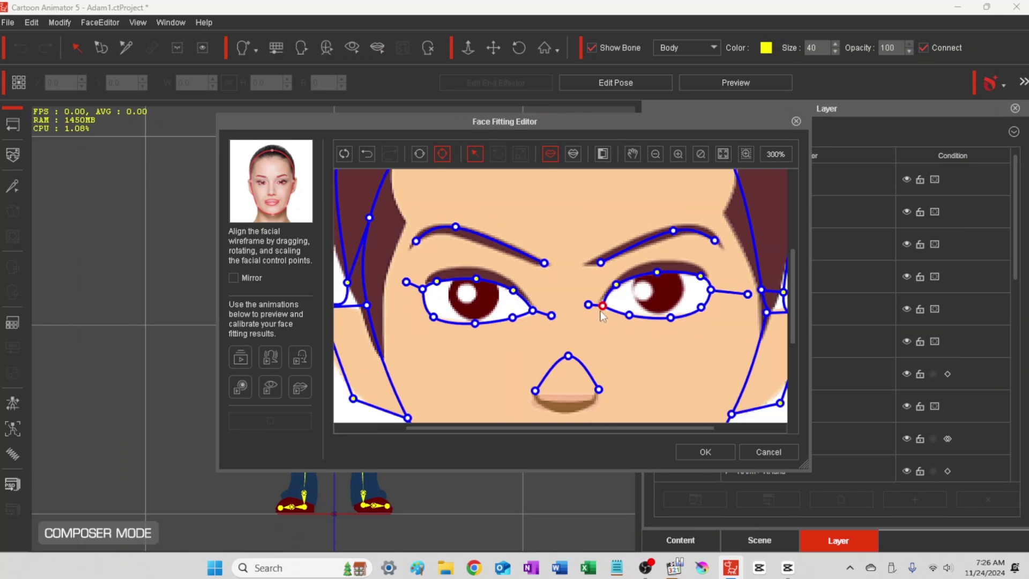
scroll(543, 376, down, 3)
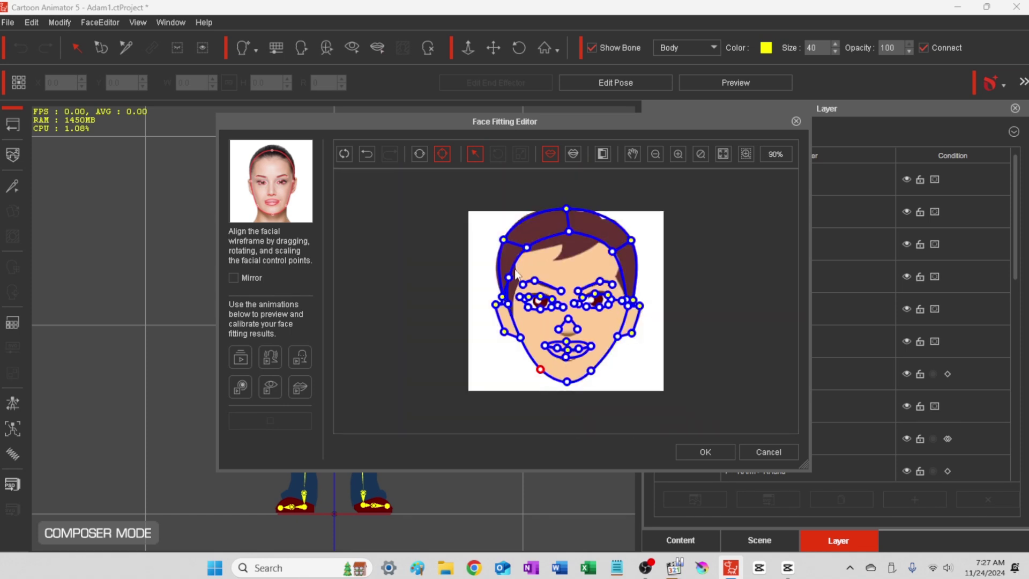
Step: Turn on Teeth for the boy's mouth, select Lips, then exit back to Composer Mode
click(507, 305)
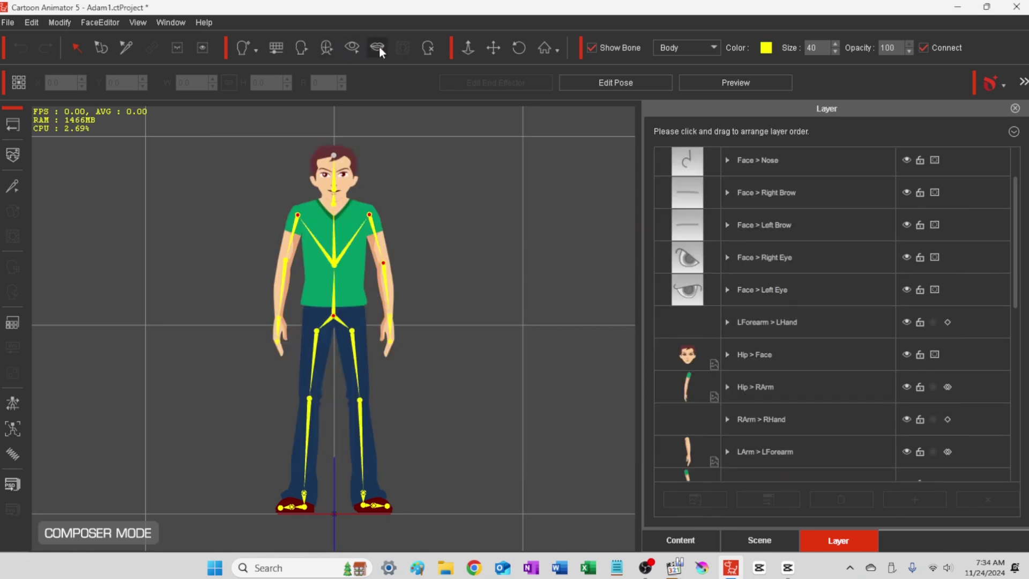
click(378, 47)
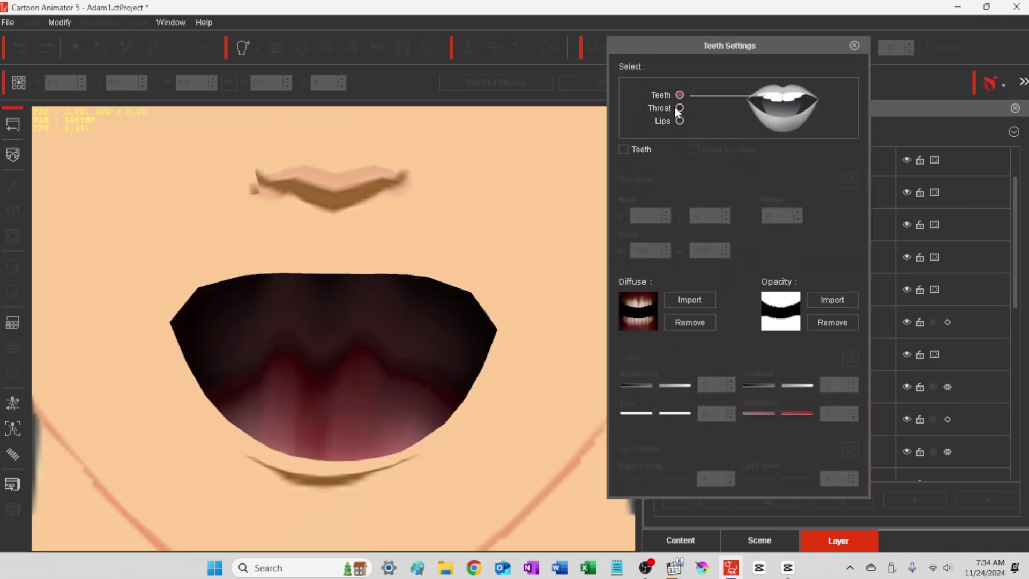
click(623, 149)
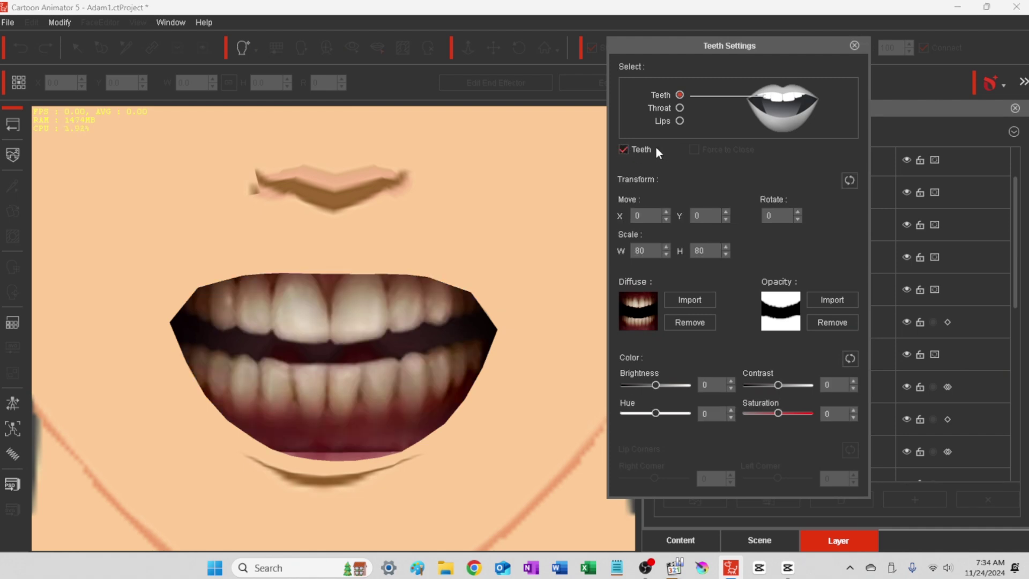
click(679, 121)
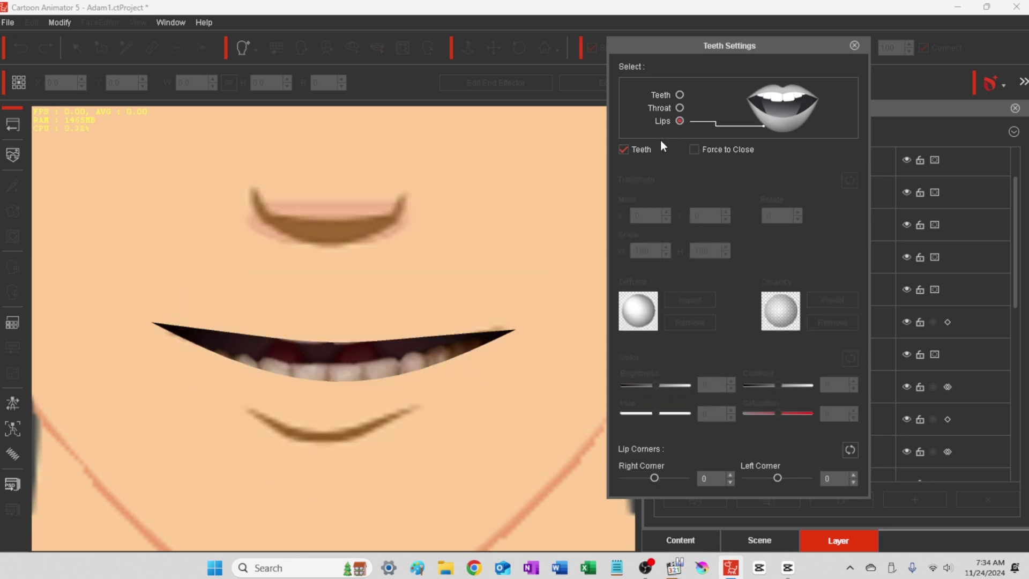
click(854, 46)
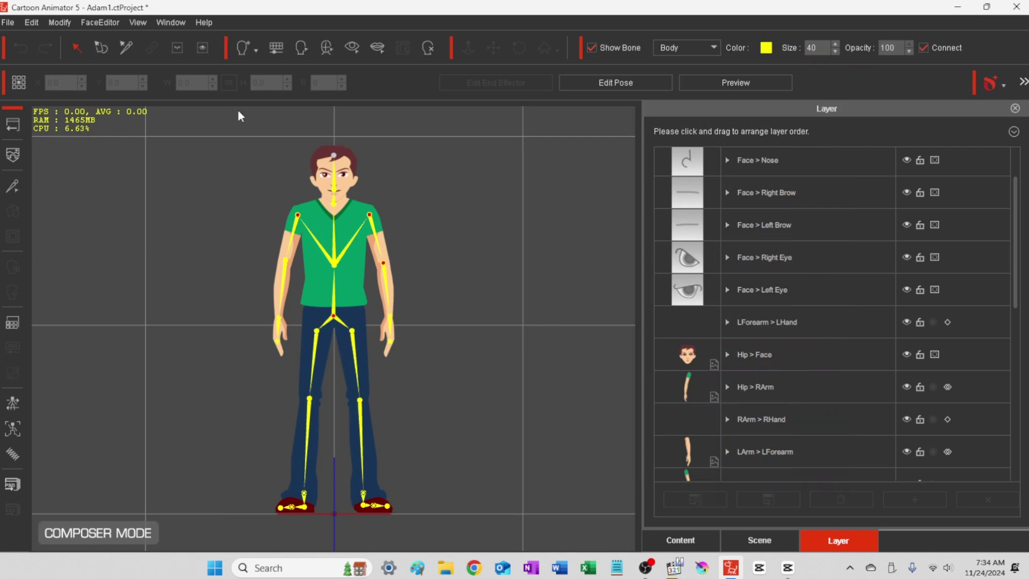
click(300, 47)
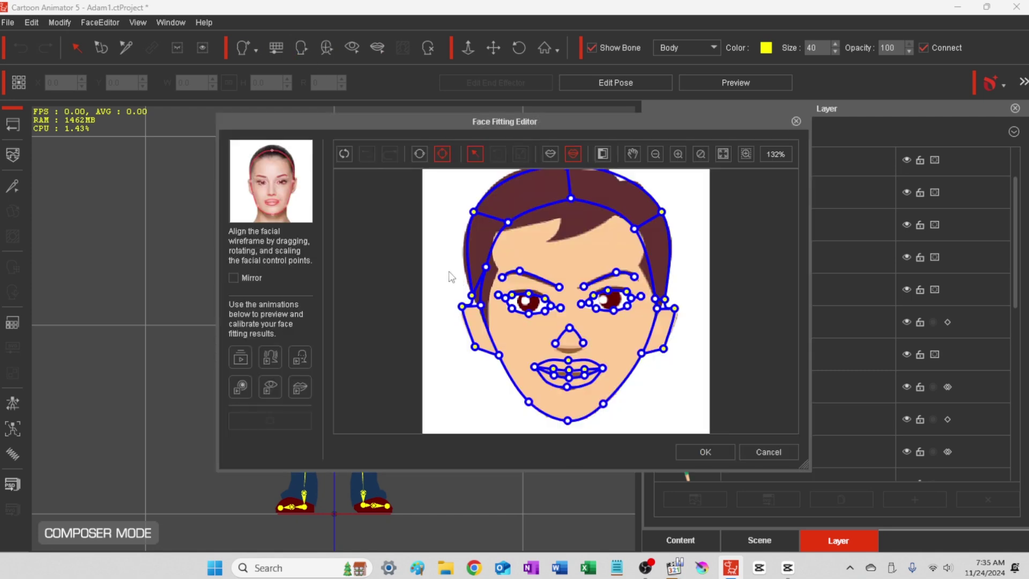
click(299, 391)
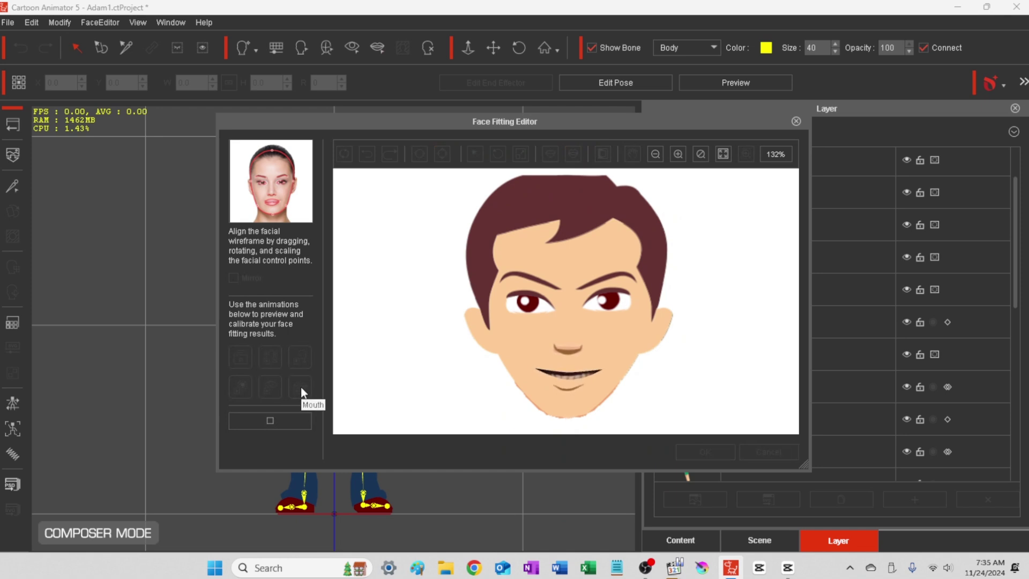
click(270, 420)
click(795, 122)
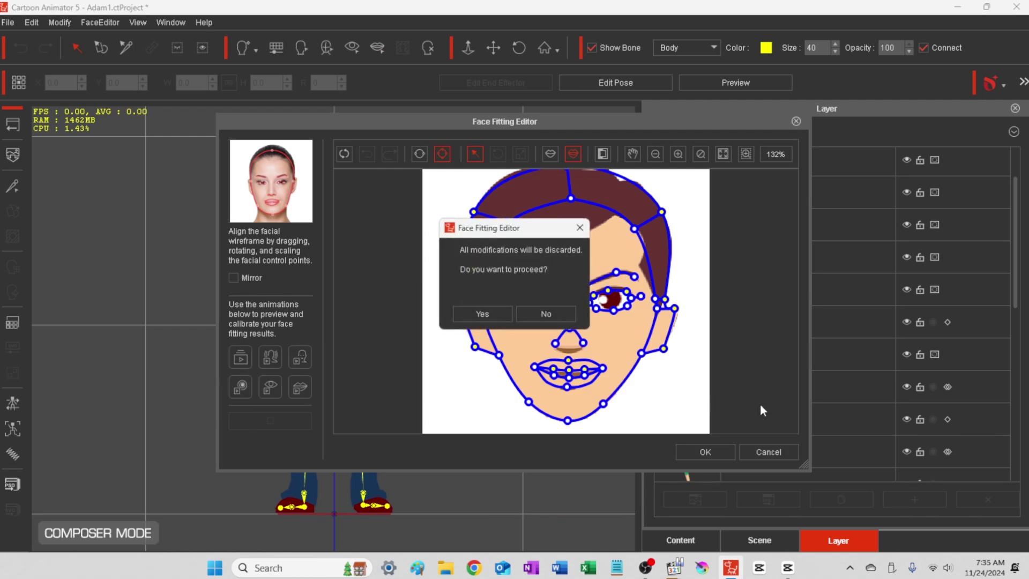
click(542, 313)
click(696, 455)
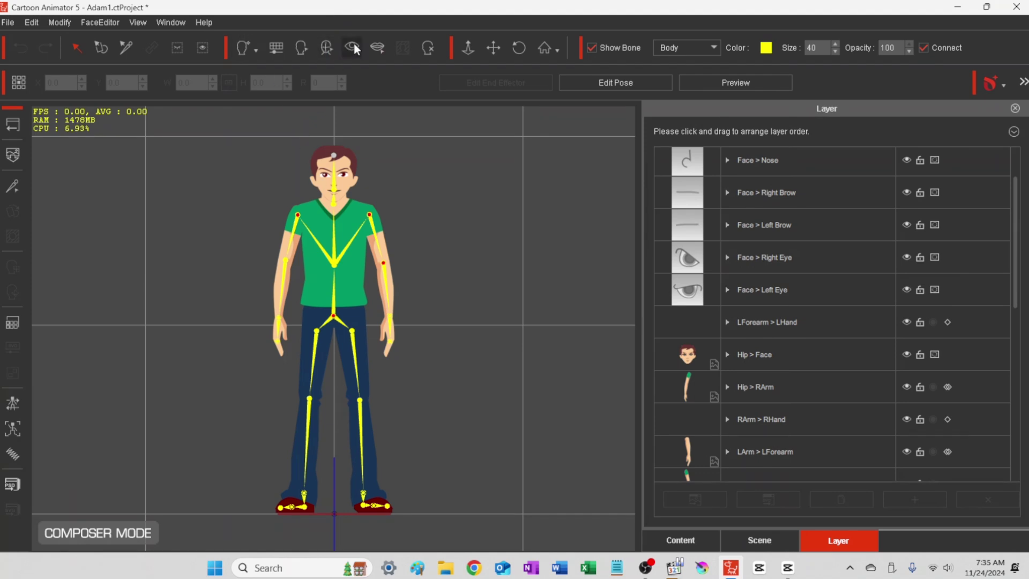
Step: In Teeth Settings Lips, toggle Force to Close off again and set Right and Left Corners to 10
click(380, 47)
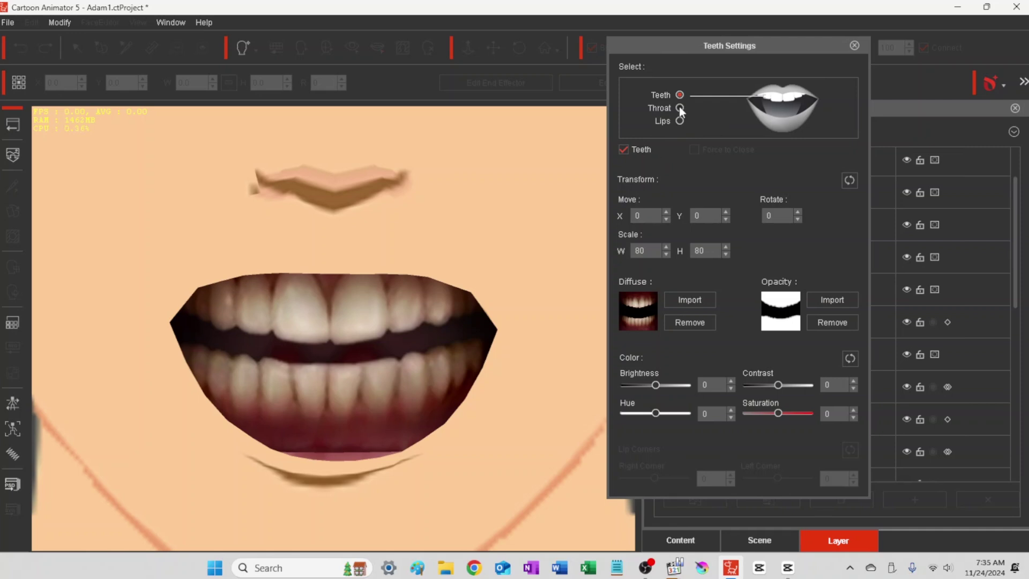
click(679, 108)
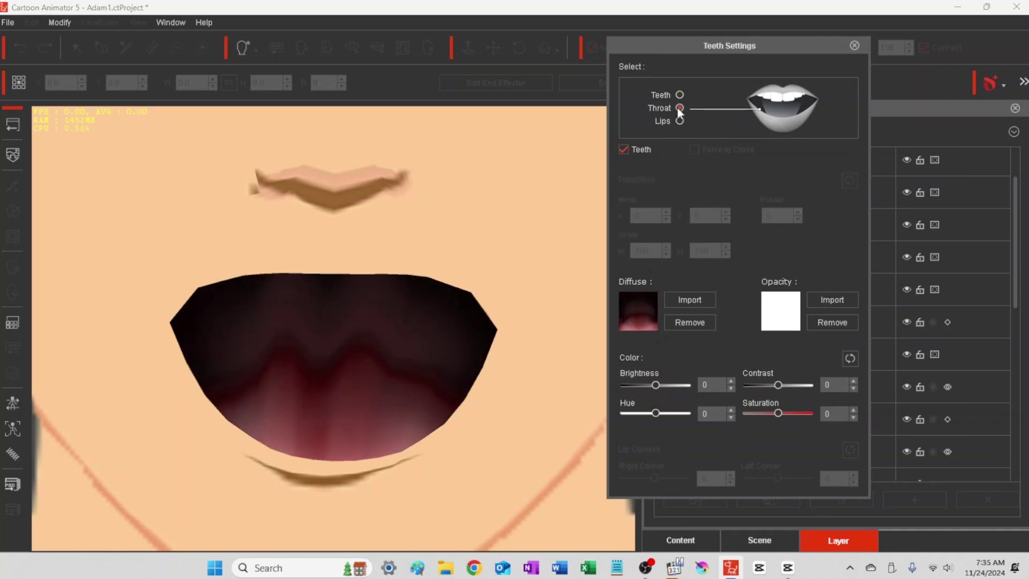
click(679, 120)
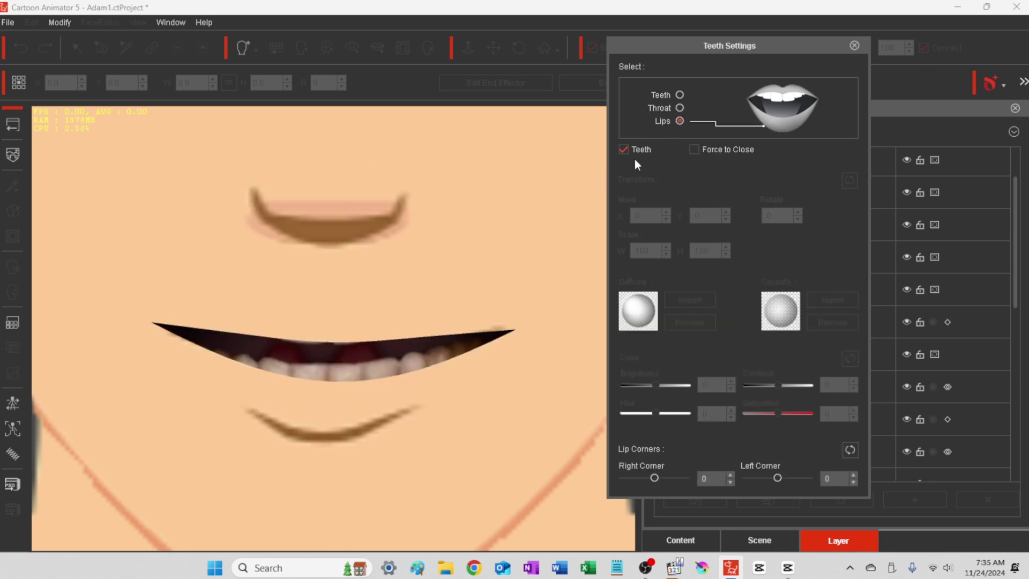
click(695, 149)
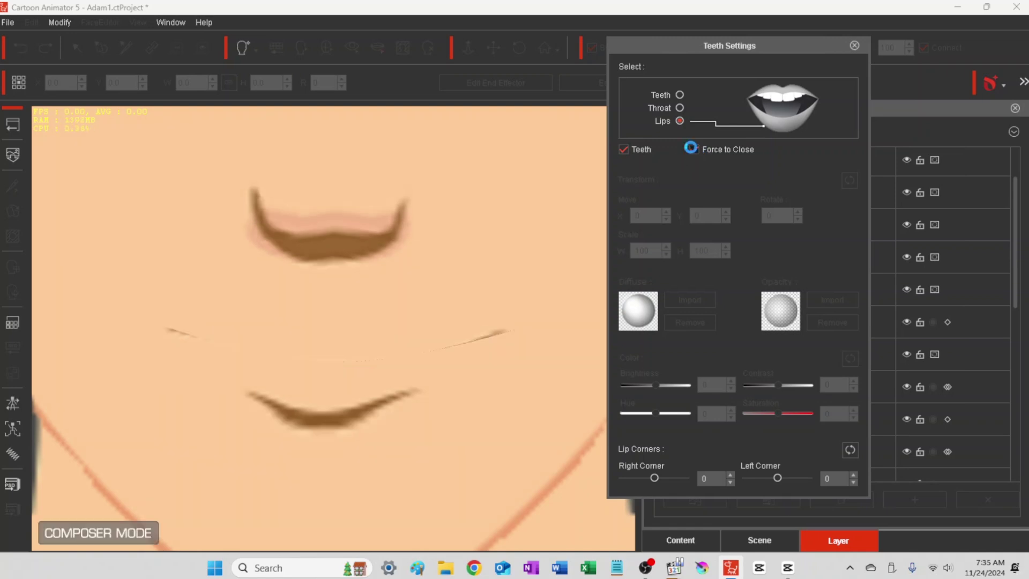
click(692, 149)
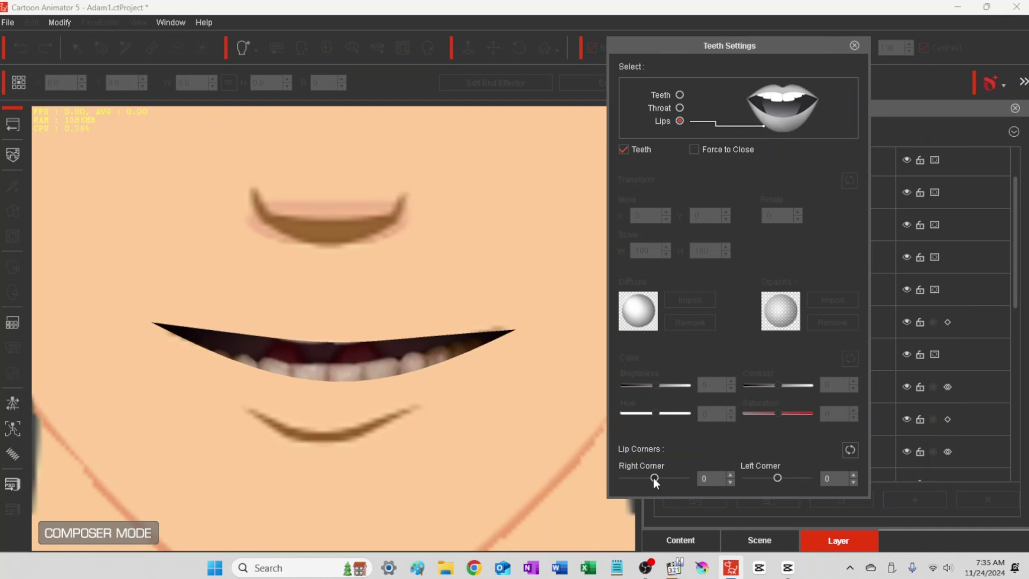
drag(654, 478, 709, 483)
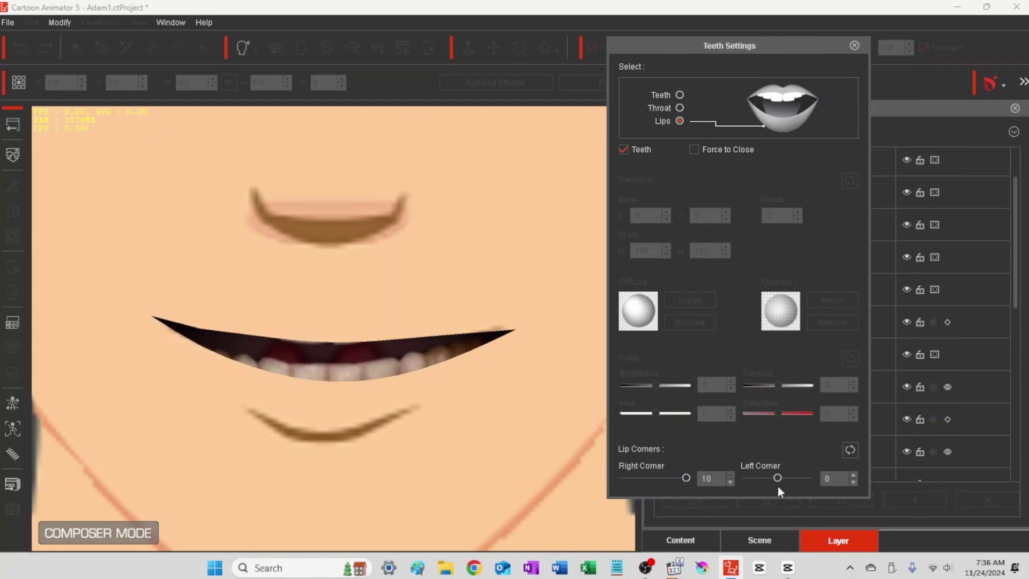
drag(777, 476, 860, 462)
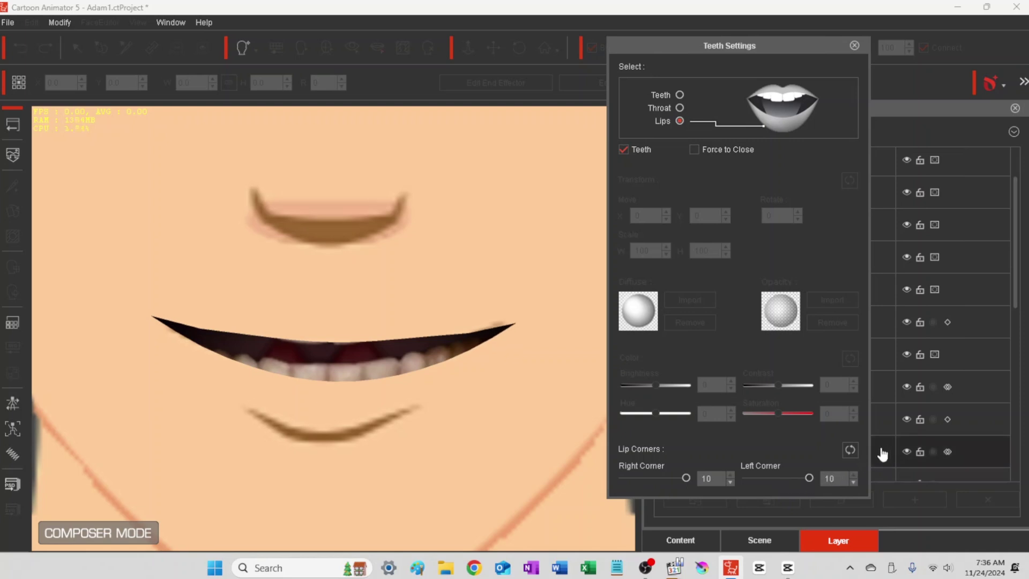
Step: Lower the throat hue, then set teeth hue 7, brightness -7, contrast 3, saturation -7
click(679, 108)
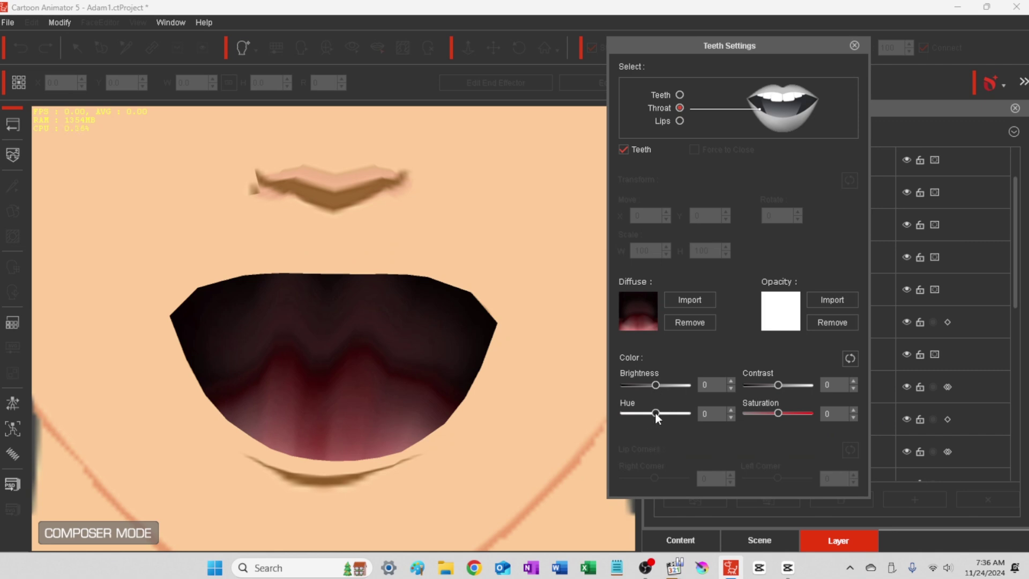
drag(655, 414, 654, 412)
click(679, 95)
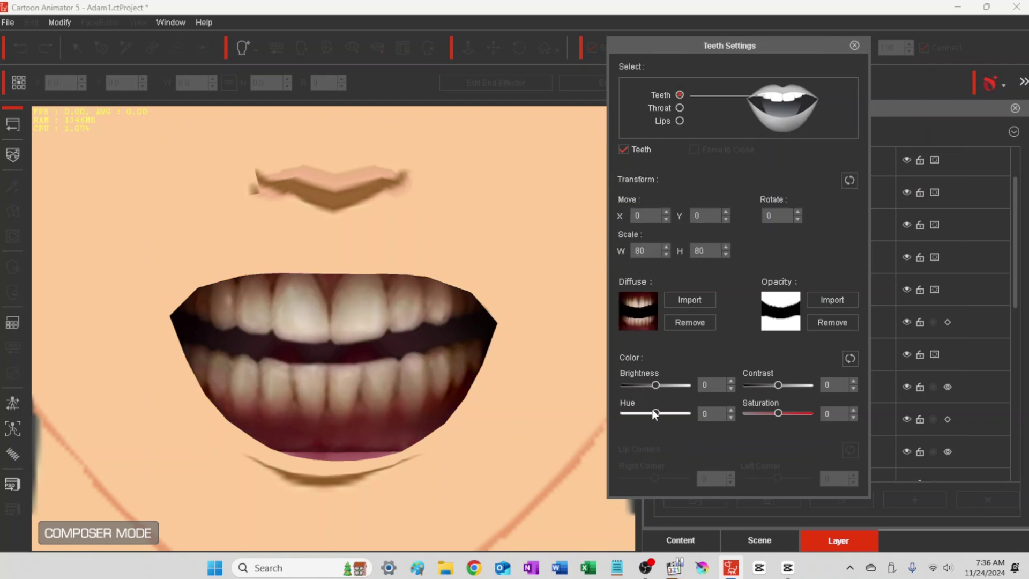
drag(654, 413, 651, 385)
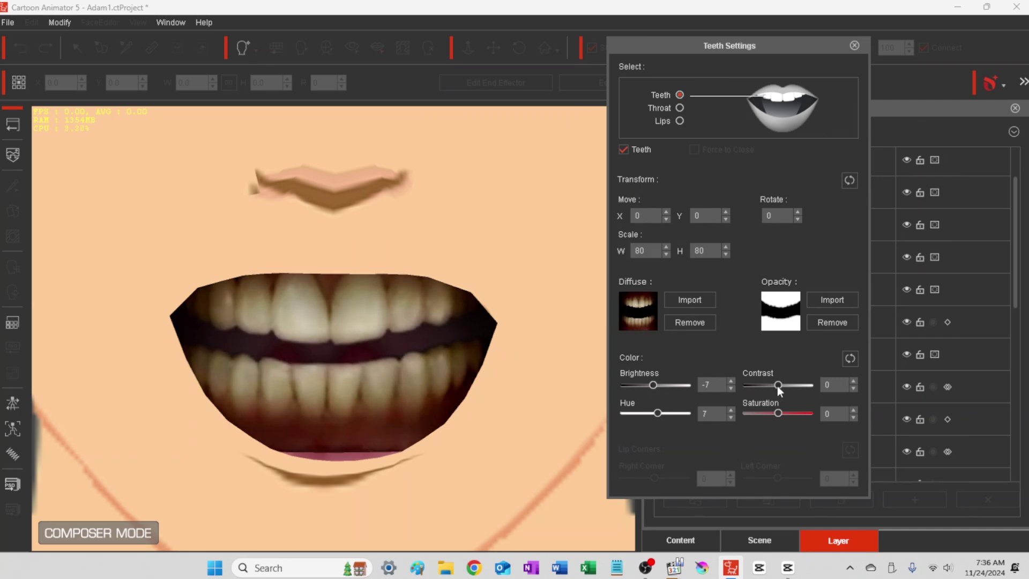
drag(777, 386, 777, 386)
drag(777, 413, 771, 414)
Step: Reopen Face Fitting and preview the Mouth, Facial Expression and Eye Ball animations
click(854, 45)
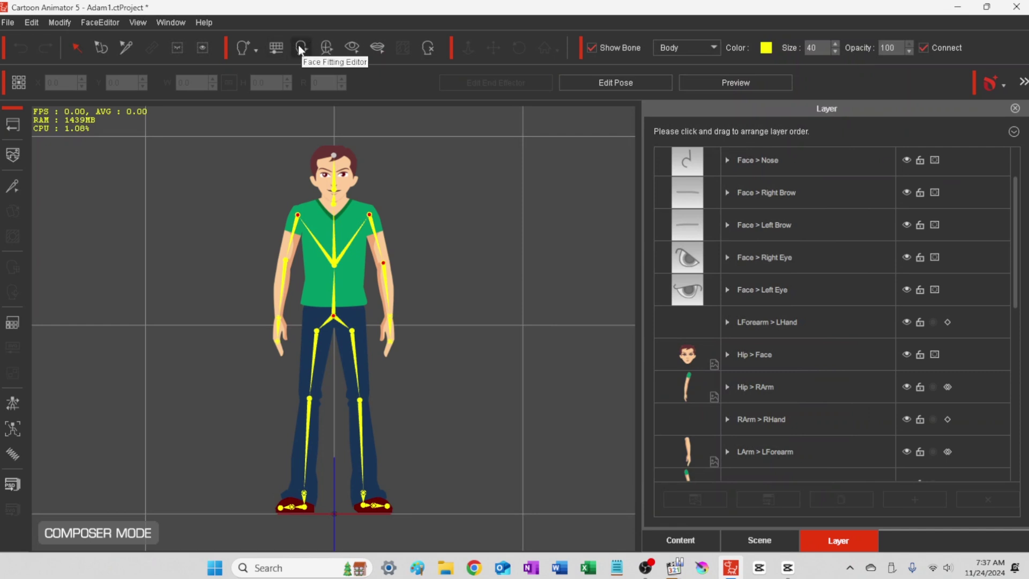
click(301, 49)
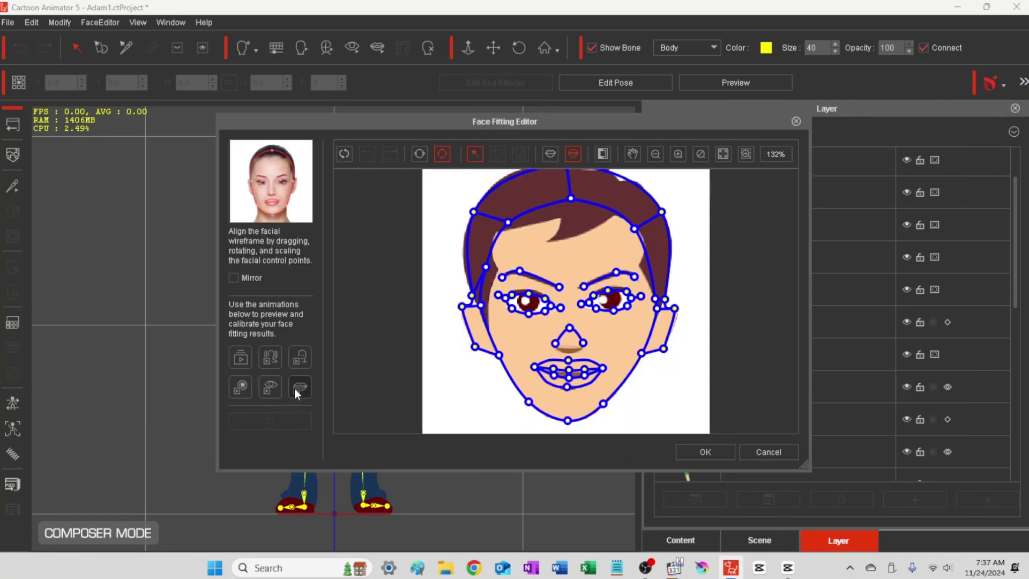
click(295, 388)
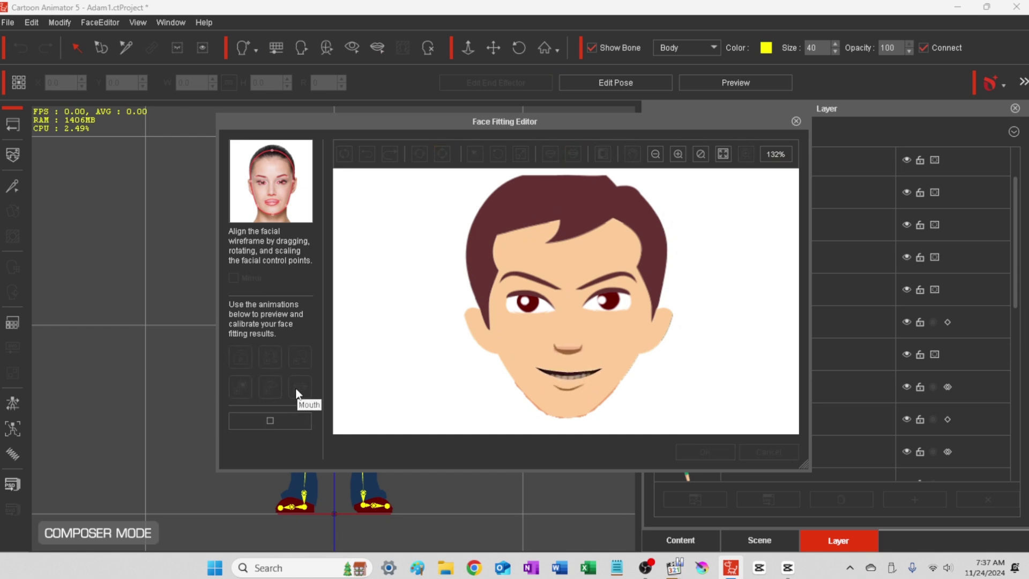
click(276, 413)
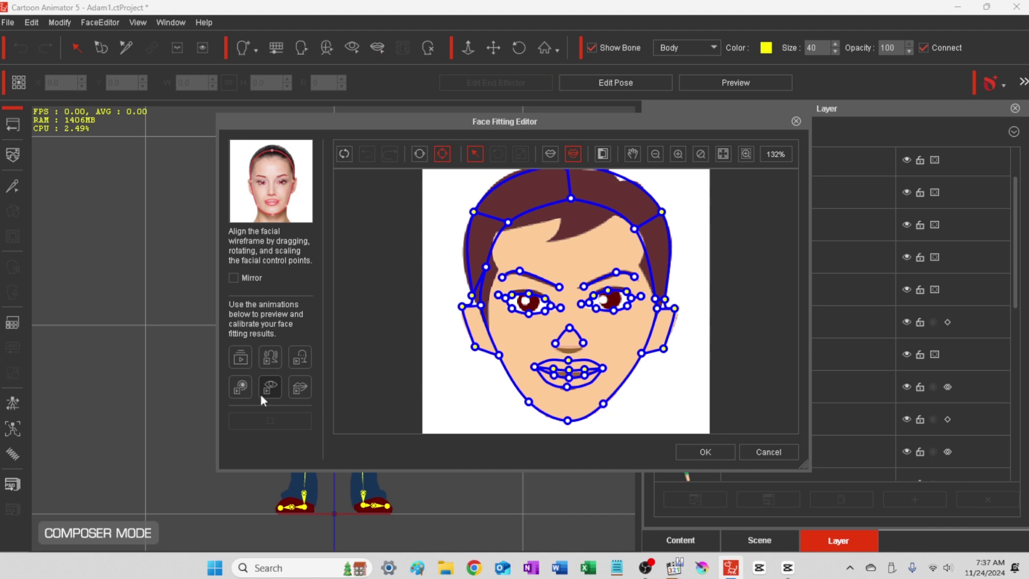
click(300, 357)
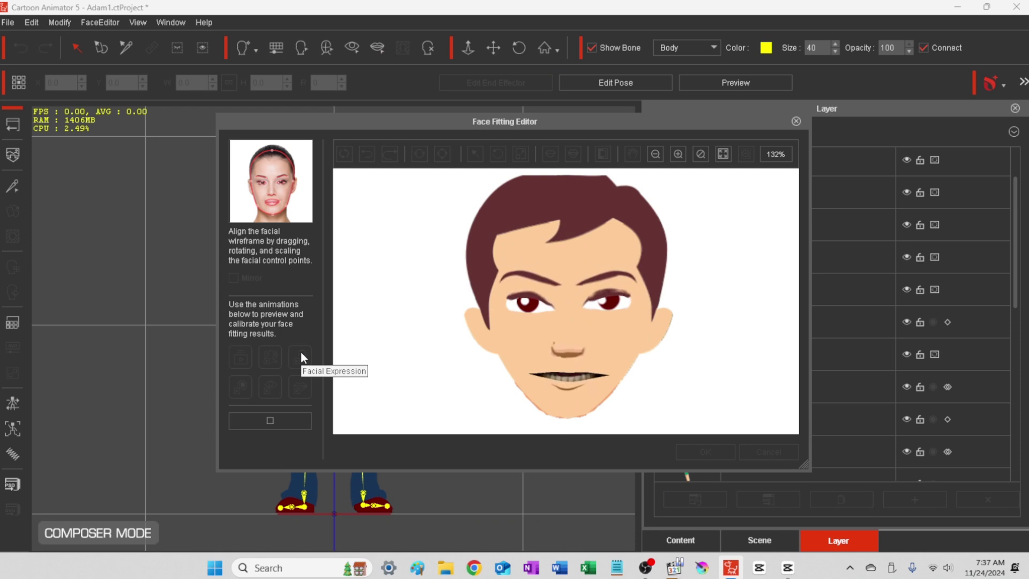
click(271, 421)
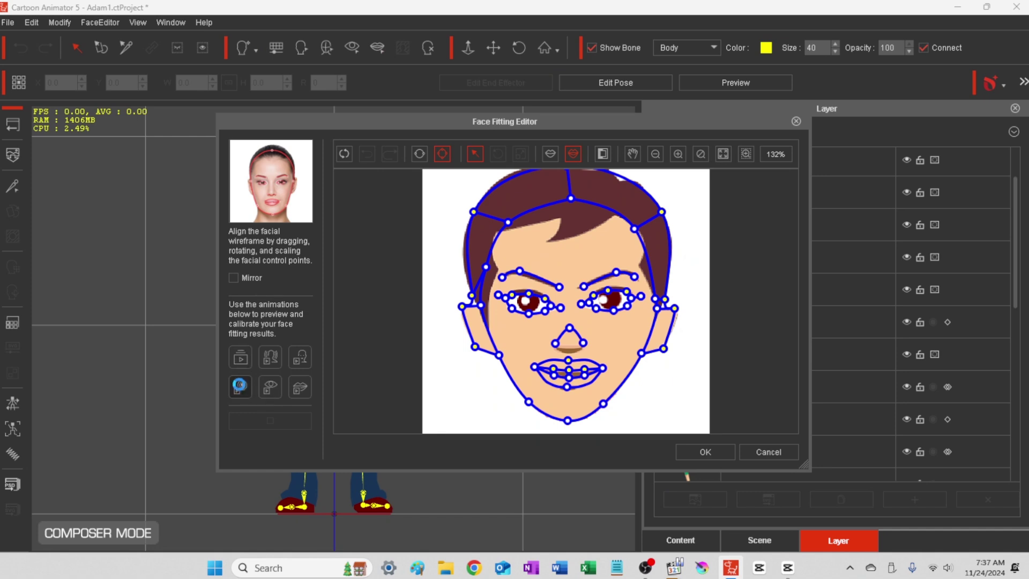
click(241, 386)
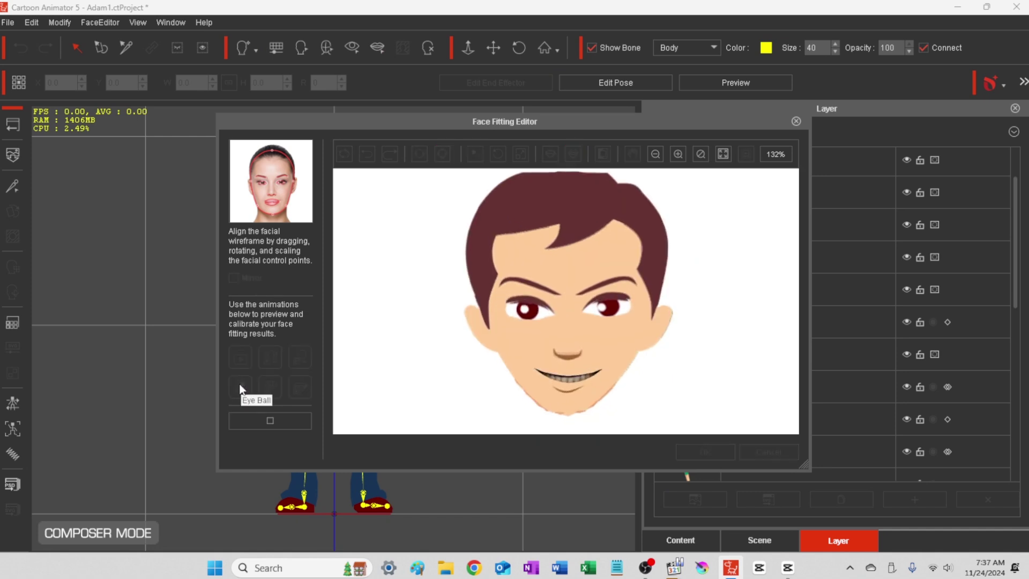